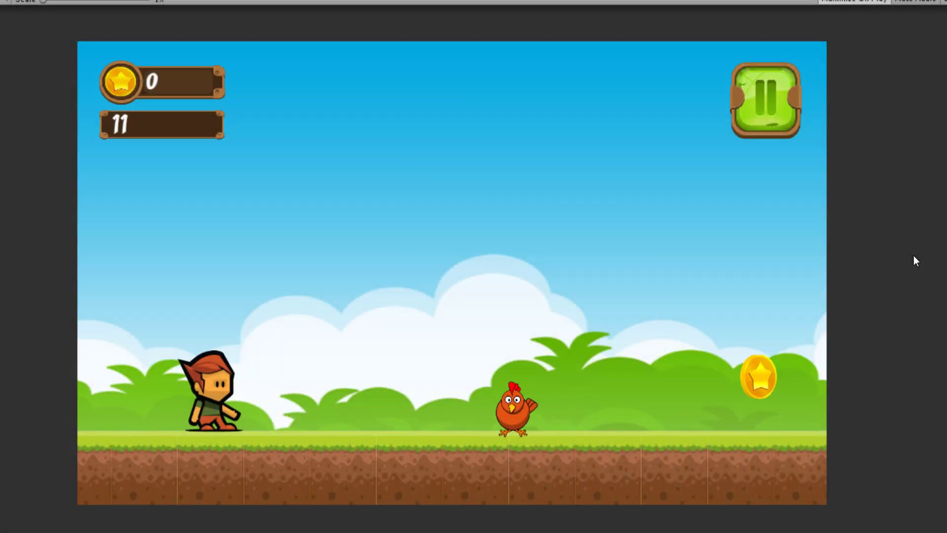
Play through the runner level, jumping the character past the animals, gaps and crate platforms while collecting coins.
key(space)
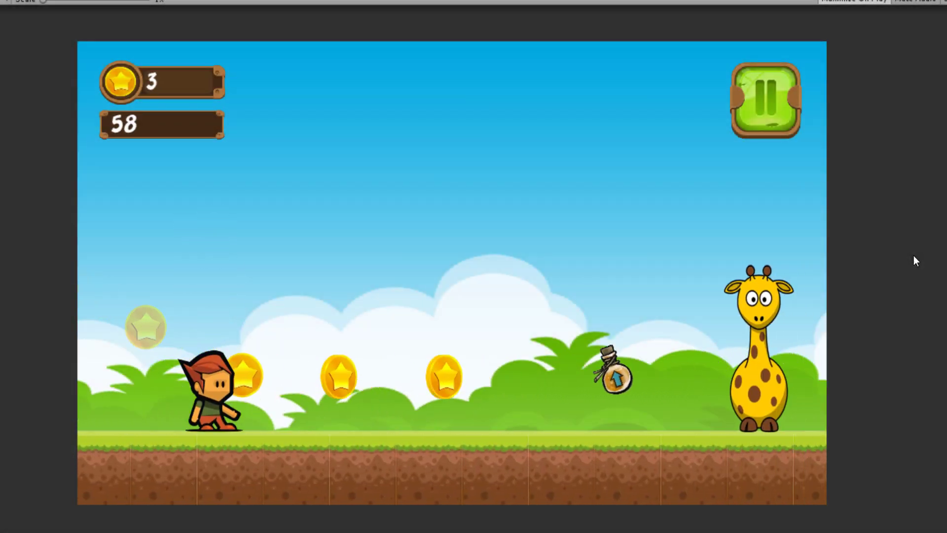
key(space)
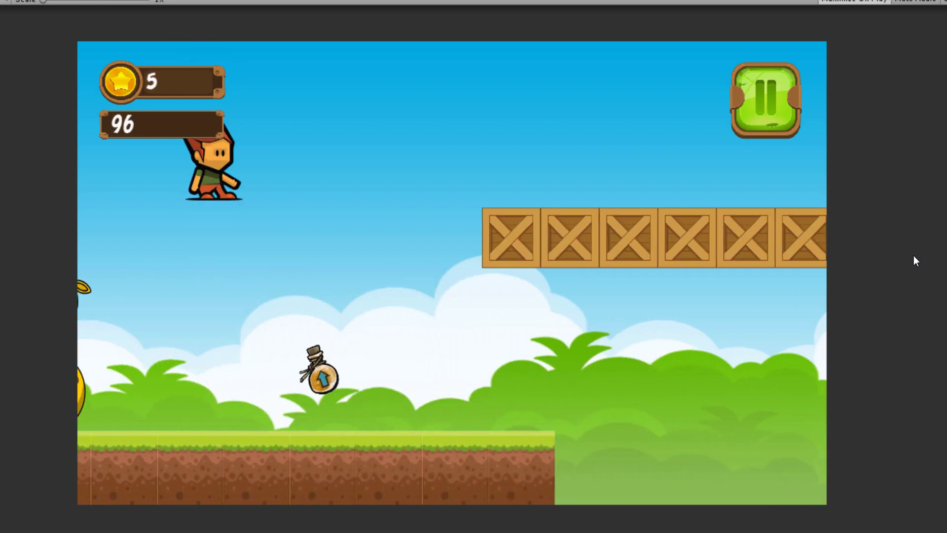
key(space)
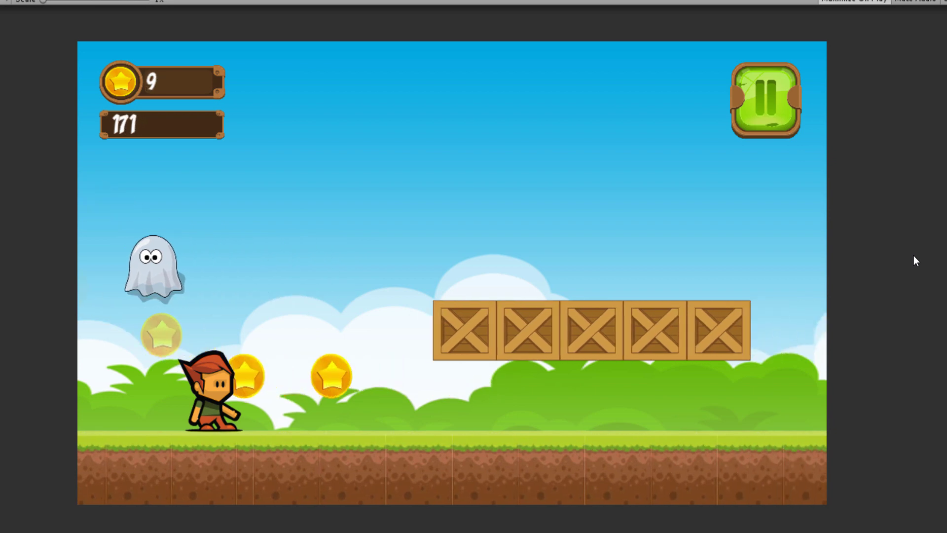
key(space)
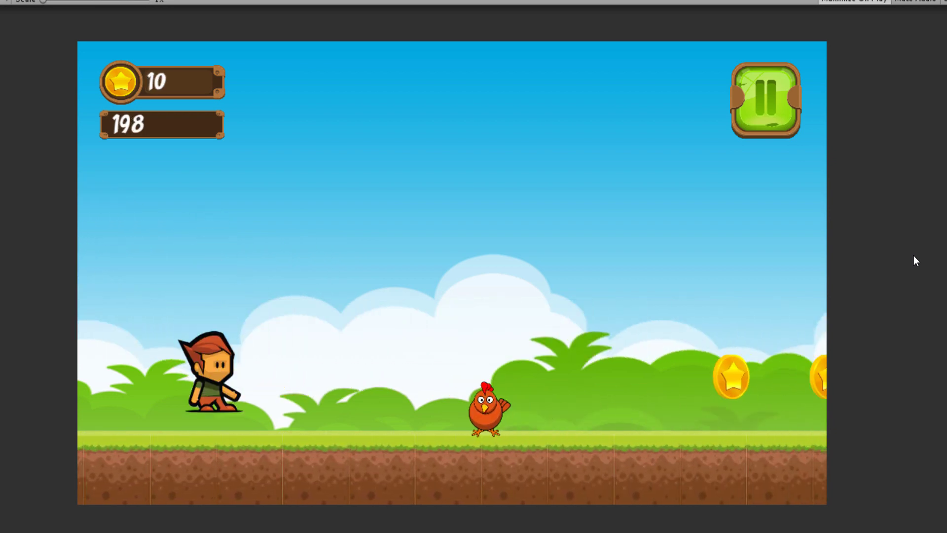
key(space)
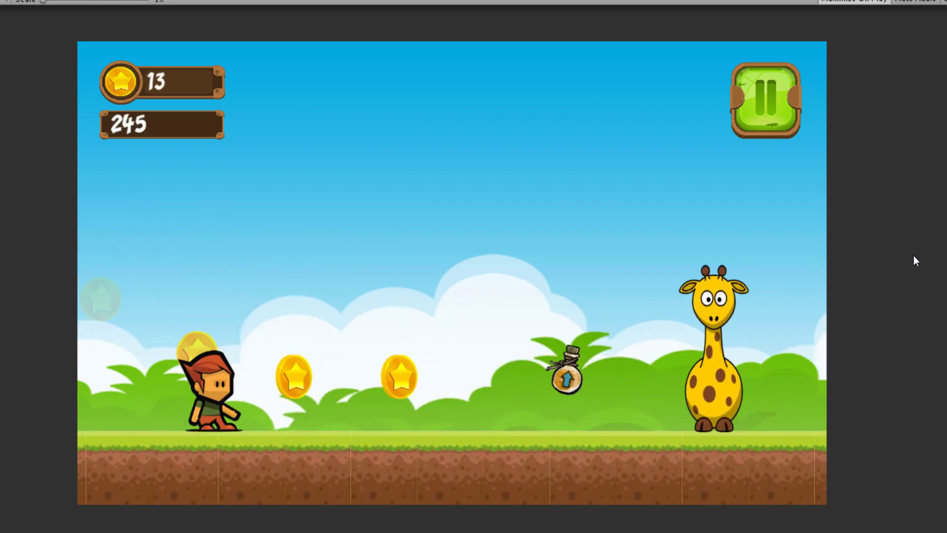
key(space)
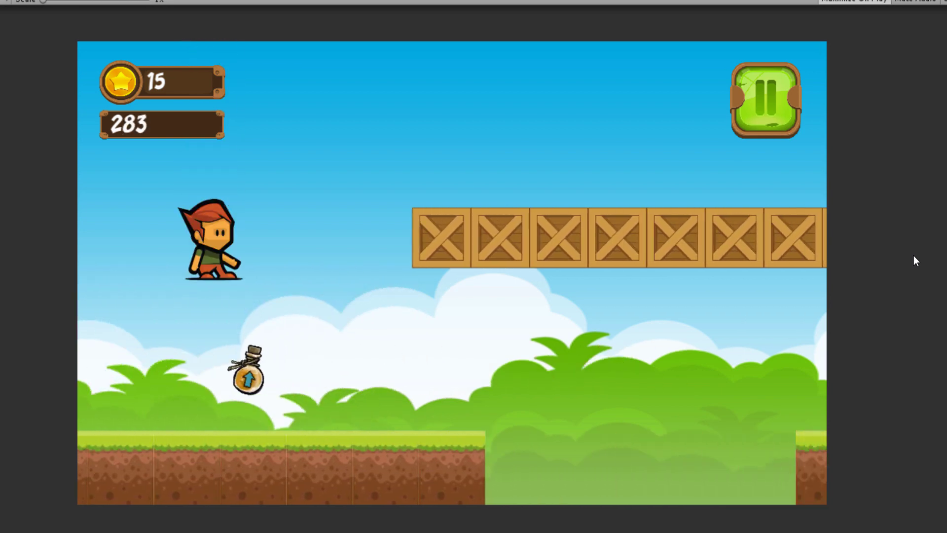
key(space)
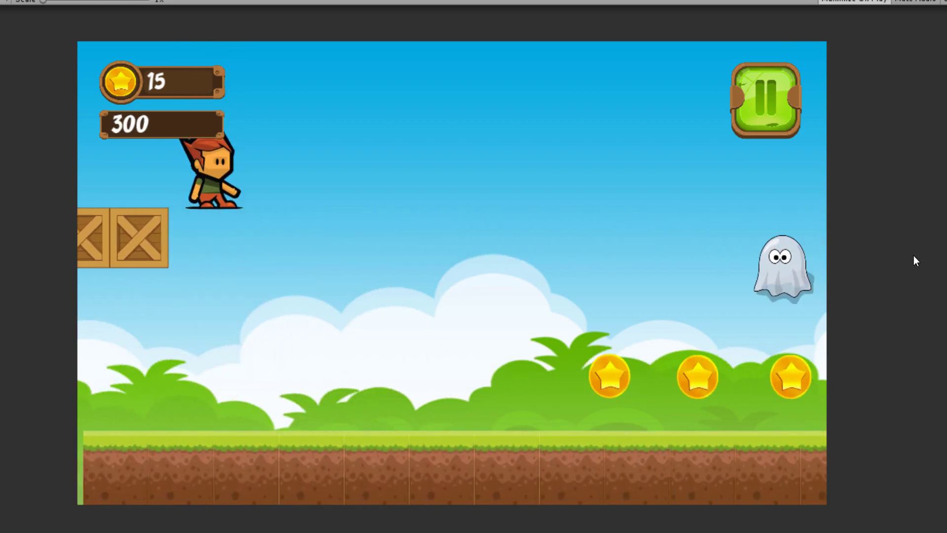
key(space)
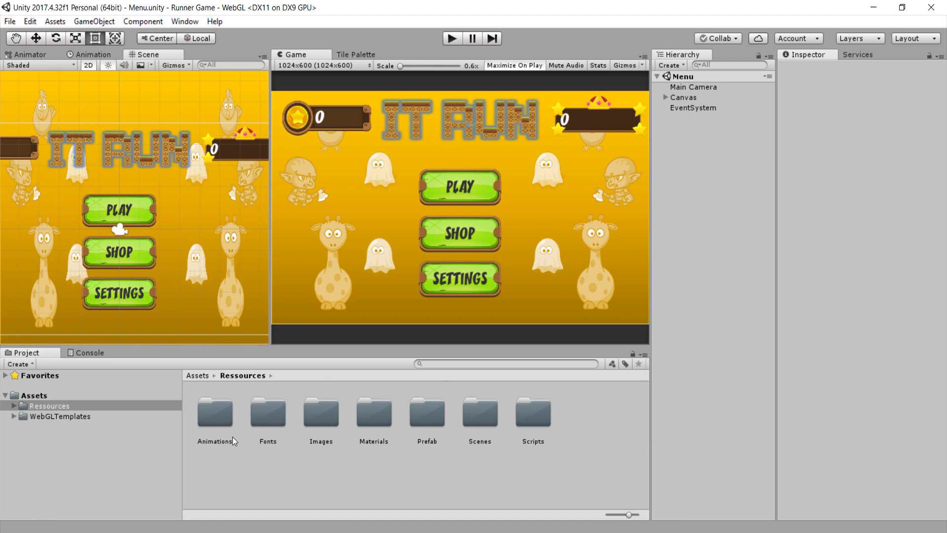
Open the Run scene from the project's Scenes folder.
double_click(481, 423)
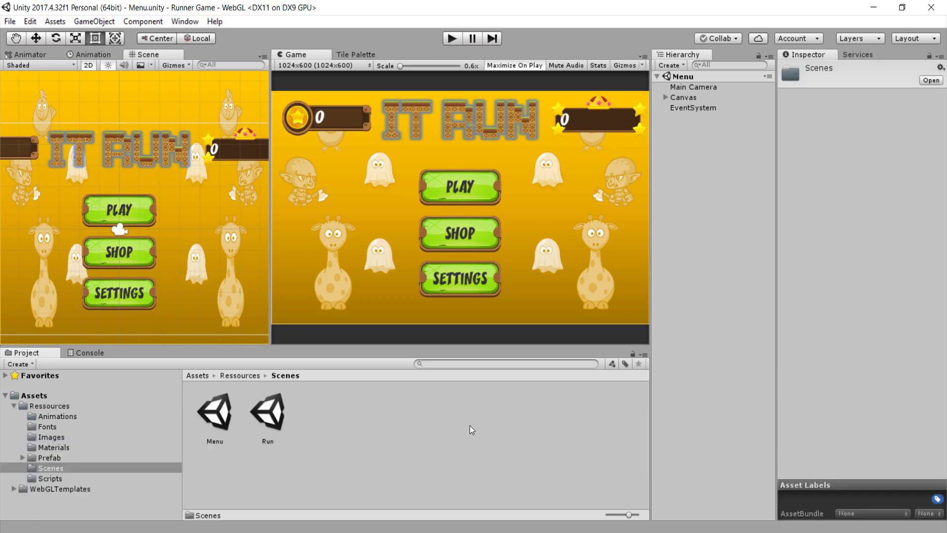
double_click(269, 412)
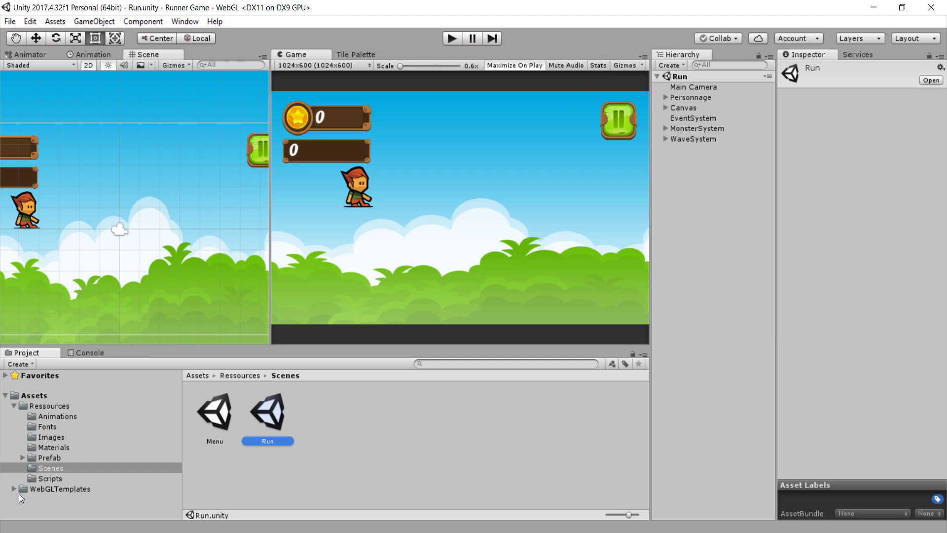
Create a folder named Sound inside the Ressources folder and open it.
click(43, 408)
click(15, 408)
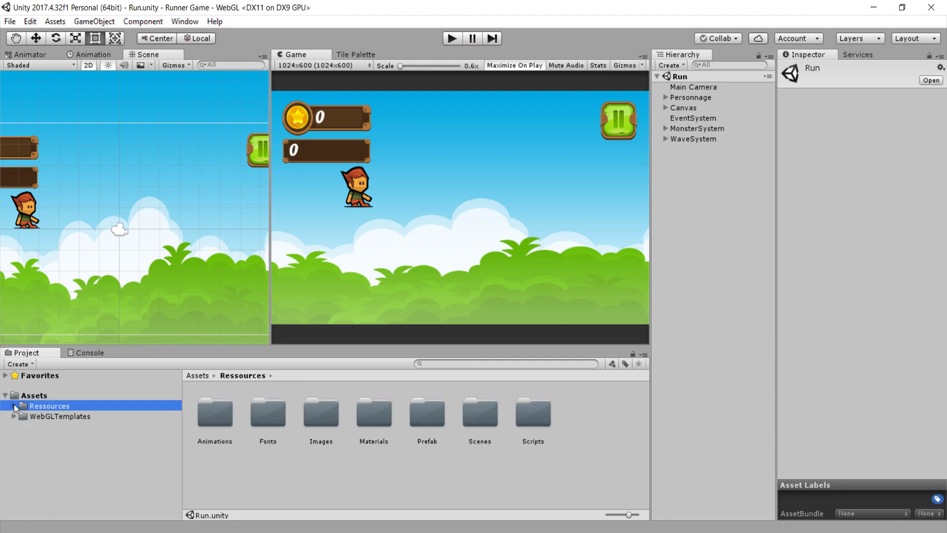
click(15, 409)
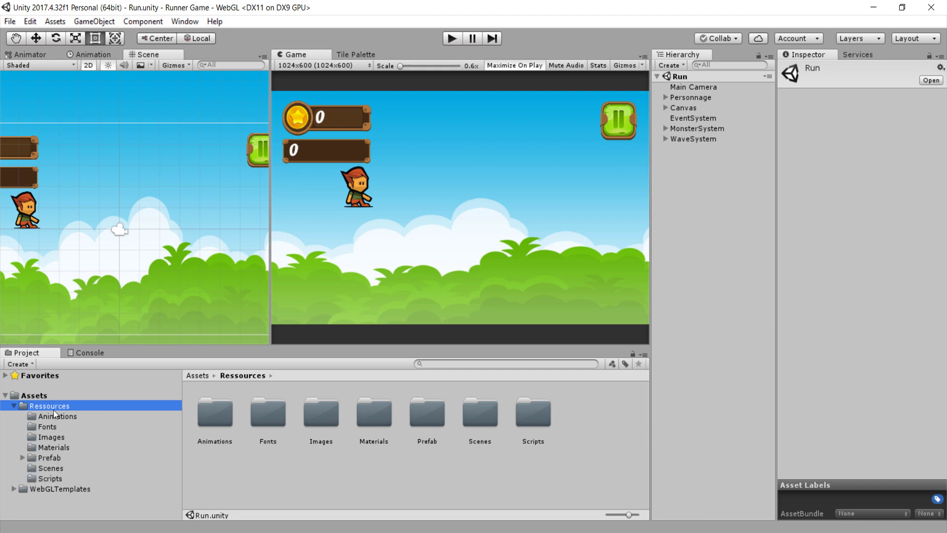
right_click(553, 476)
mouse_move(603, 215)
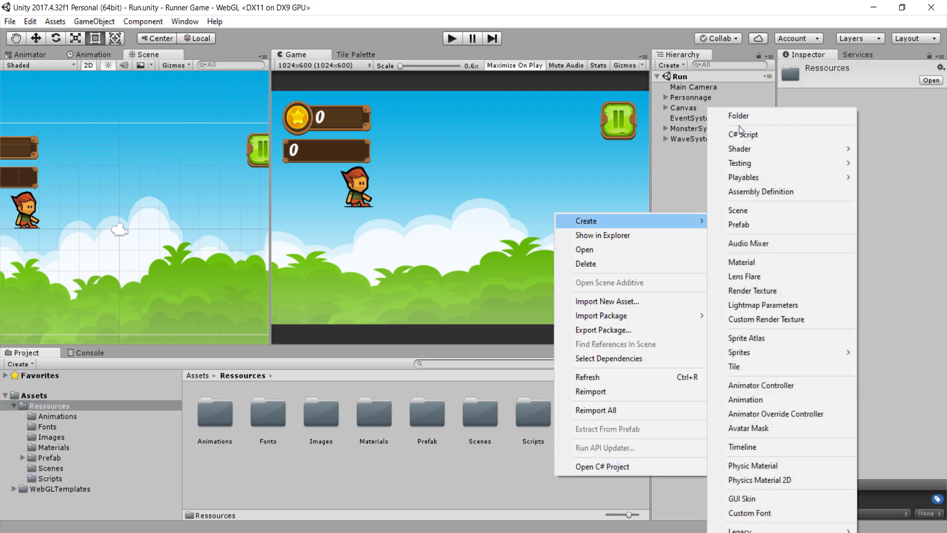
click(739, 118)
text(Sound)
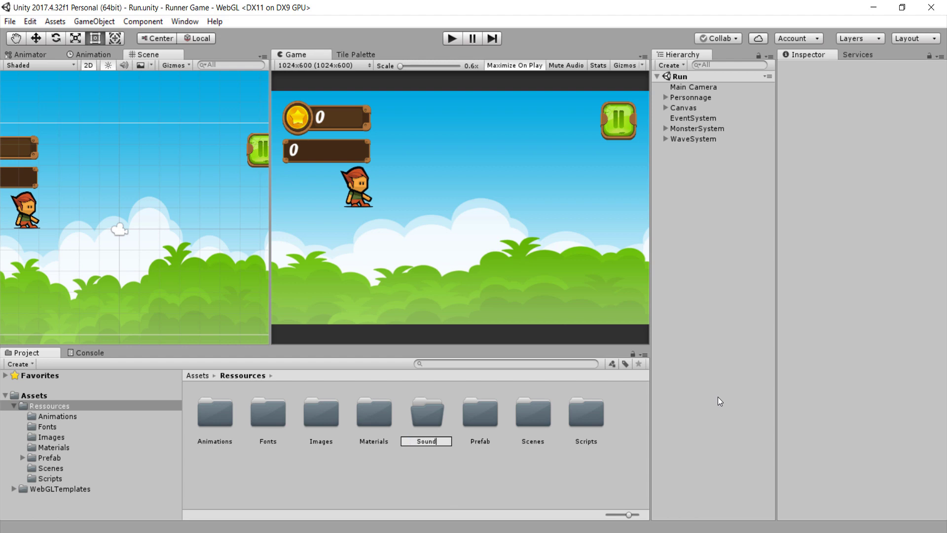
key(Return)
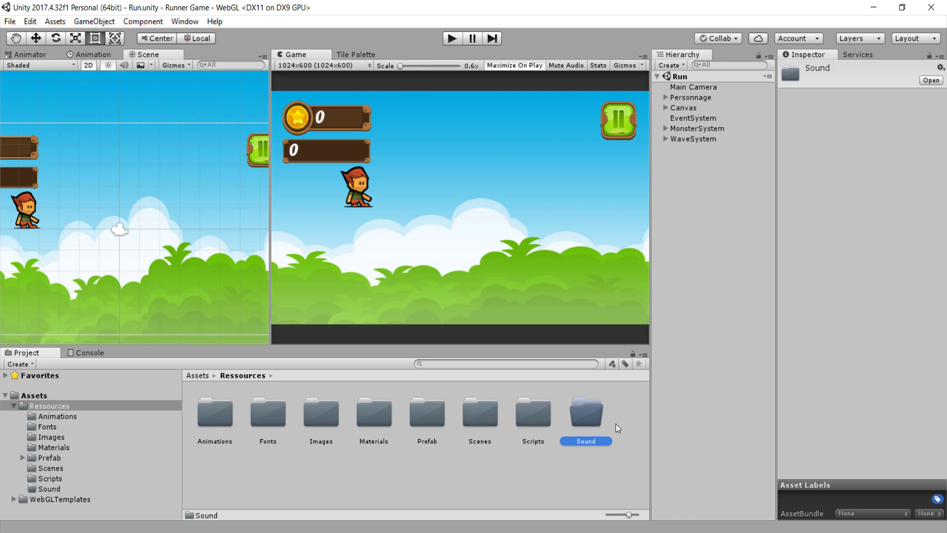
double_click(589, 416)
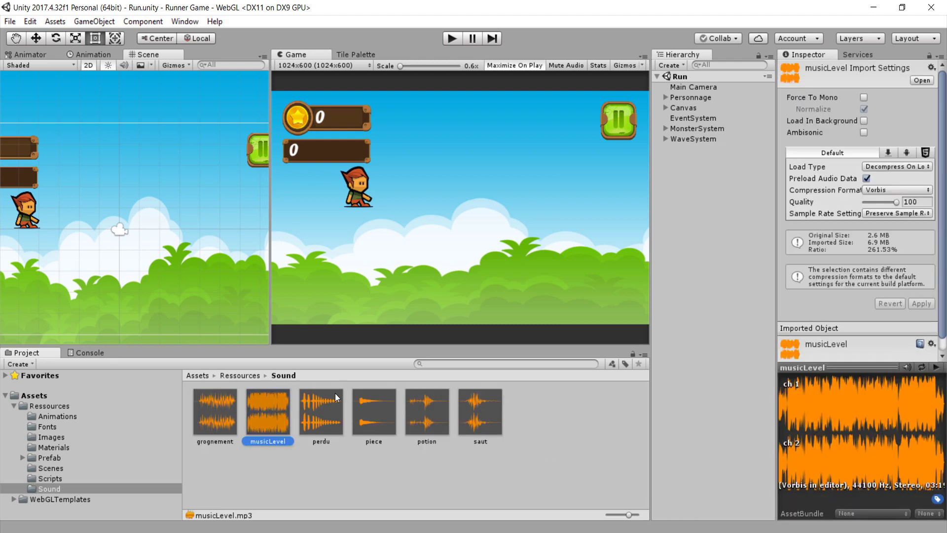
Examine the imported perdu, piece, potion, saut and grognement audio clips in the Sound folder.
click(333, 394)
click(386, 408)
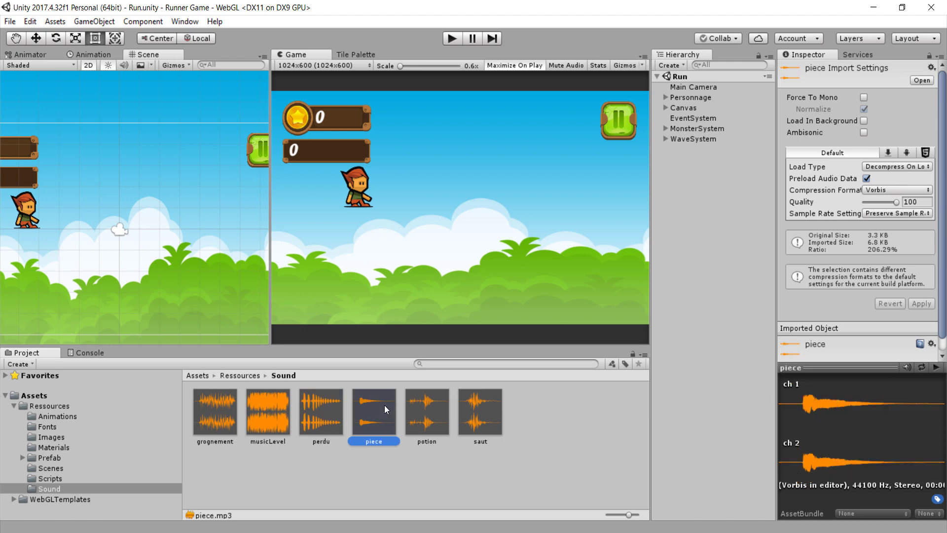
click(435, 408)
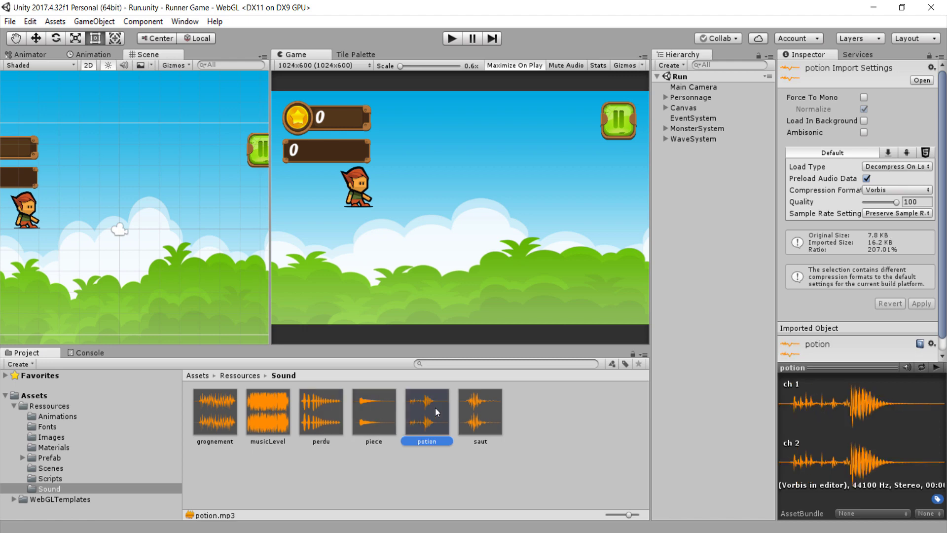
click(484, 401)
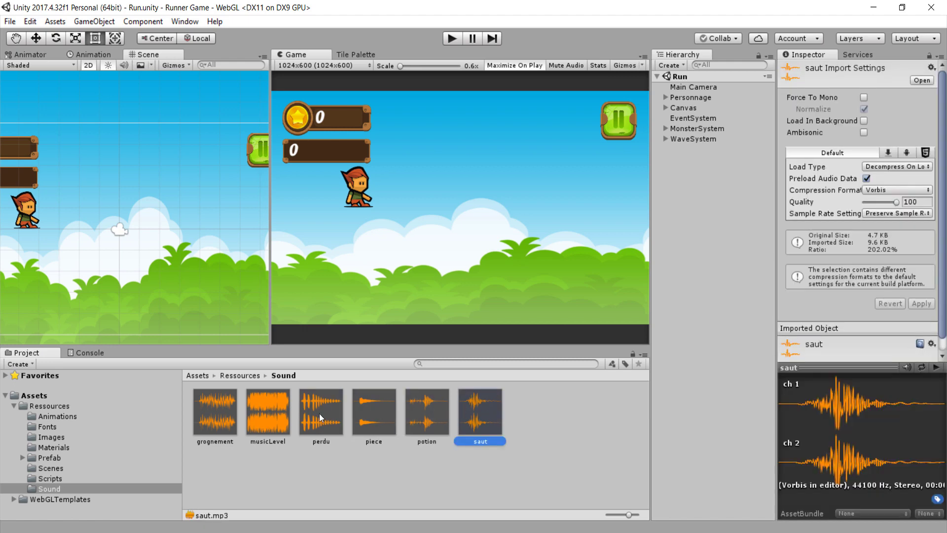
click(220, 398)
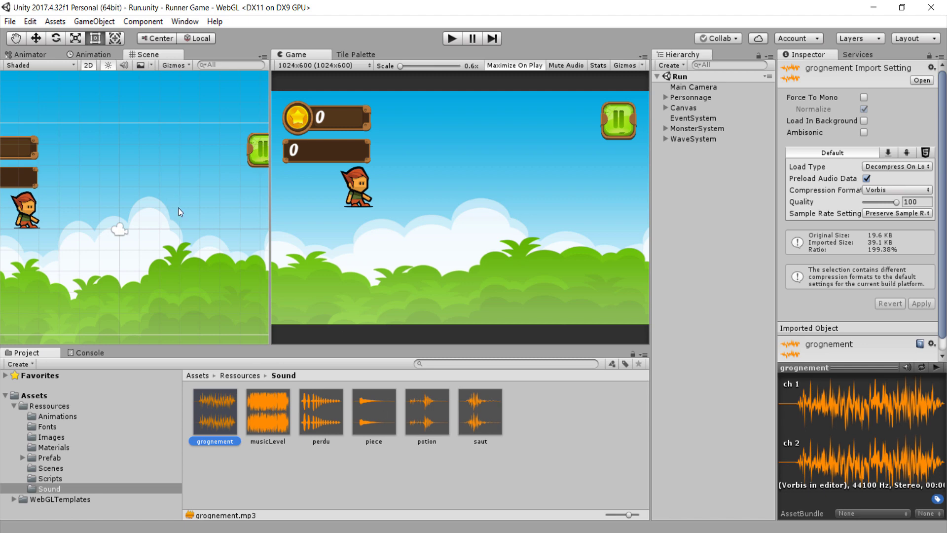
Create an empty game object in the Run scene and name it SoundSystem.
click(715, 209)
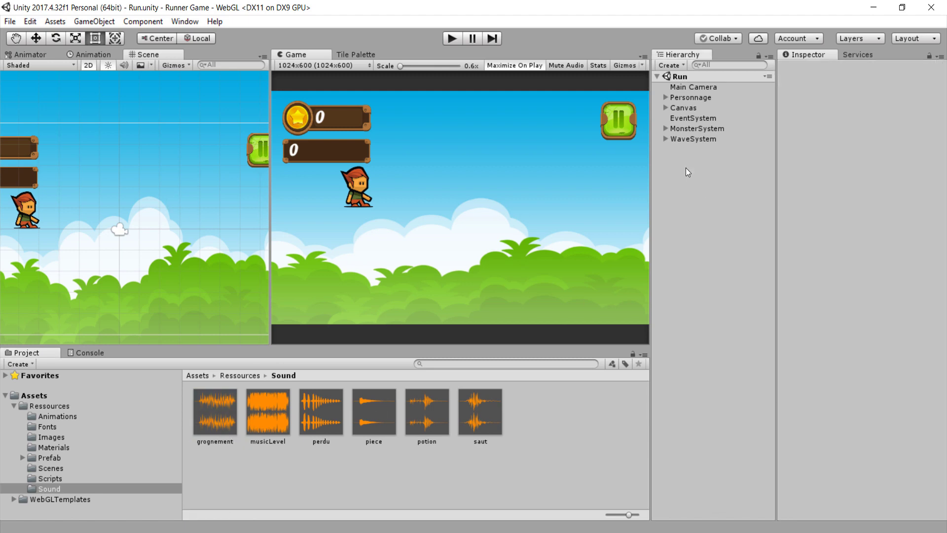
right_click(685, 167)
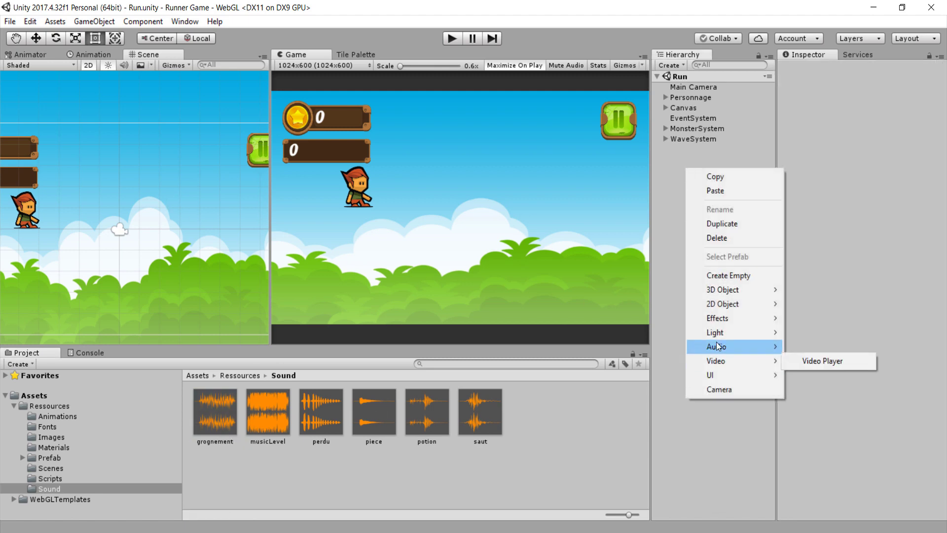
click(727, 278)
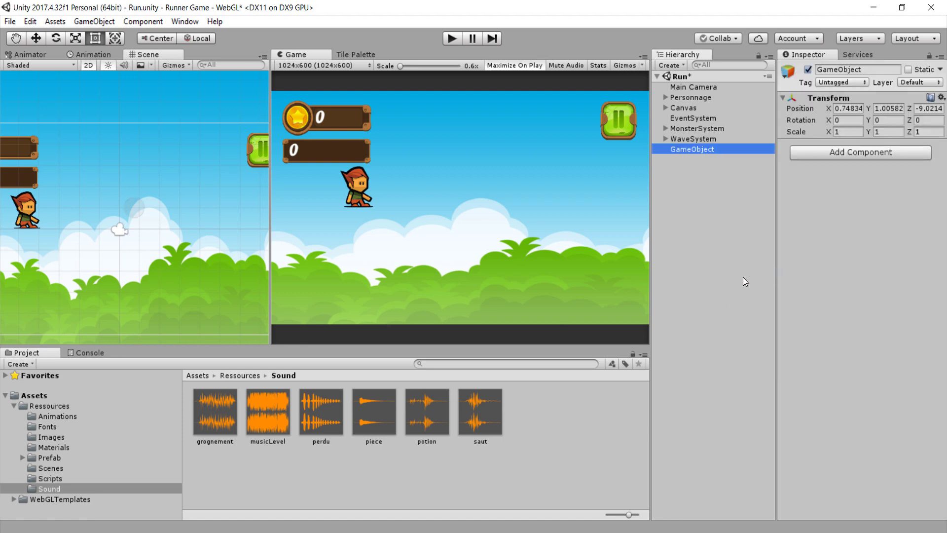
click(847, 70)
text(So)
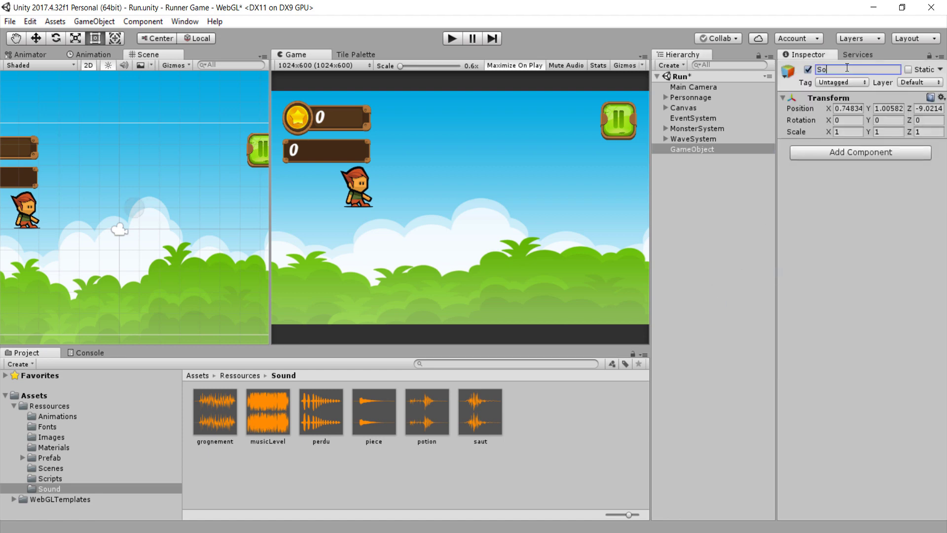
text(undSystem)
key(Return)
click(678, 174)
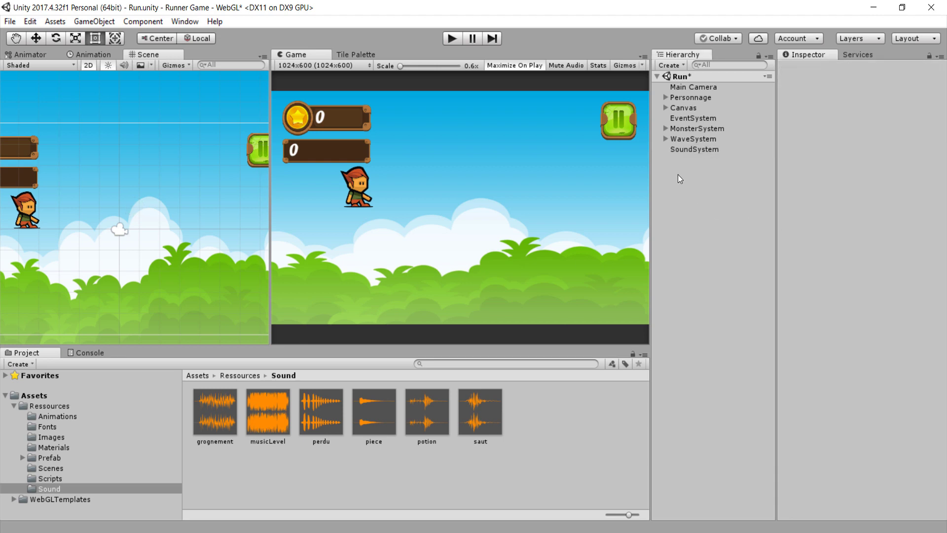
click(679, 149)
right_click(679, 149)
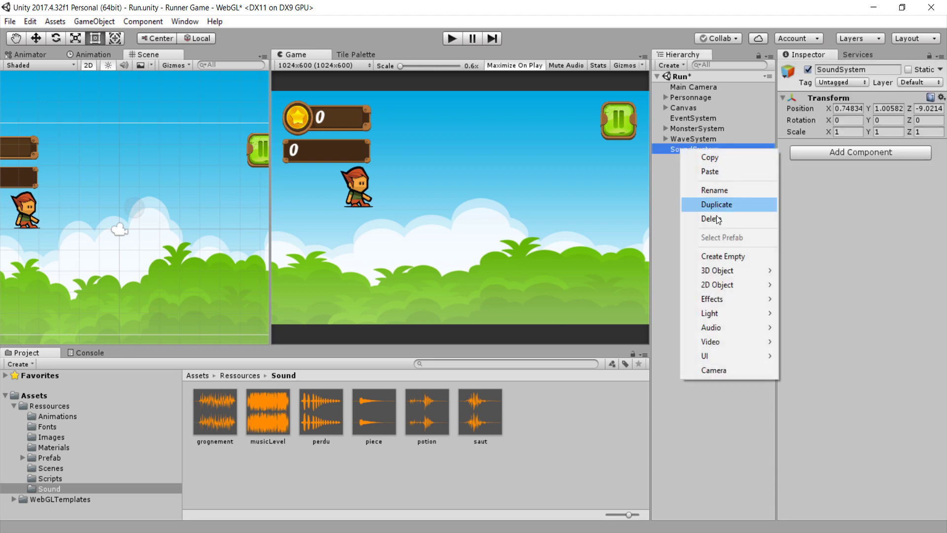
click(672, 159)
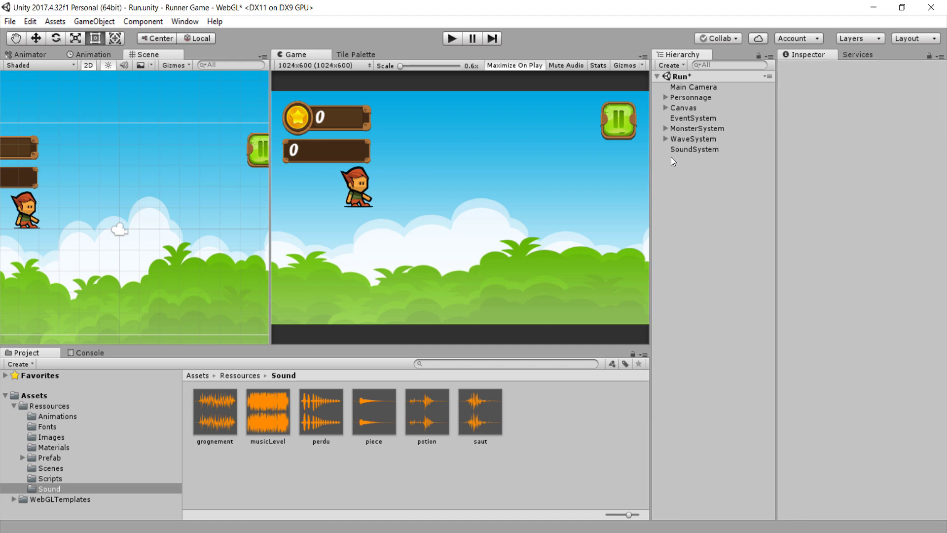
Add an Audio Source as a child of SoundSystem and name it Music.
click(674, 149)
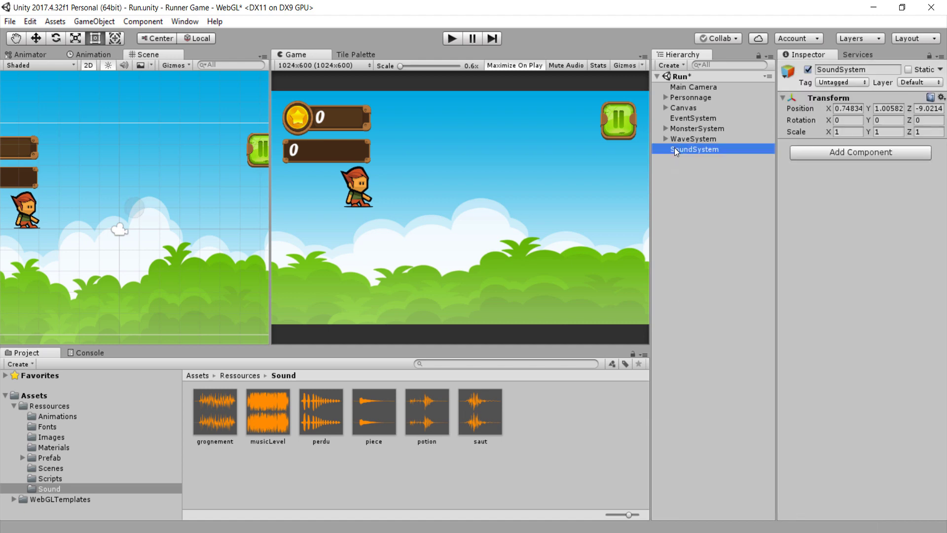
right_click(674, 149)
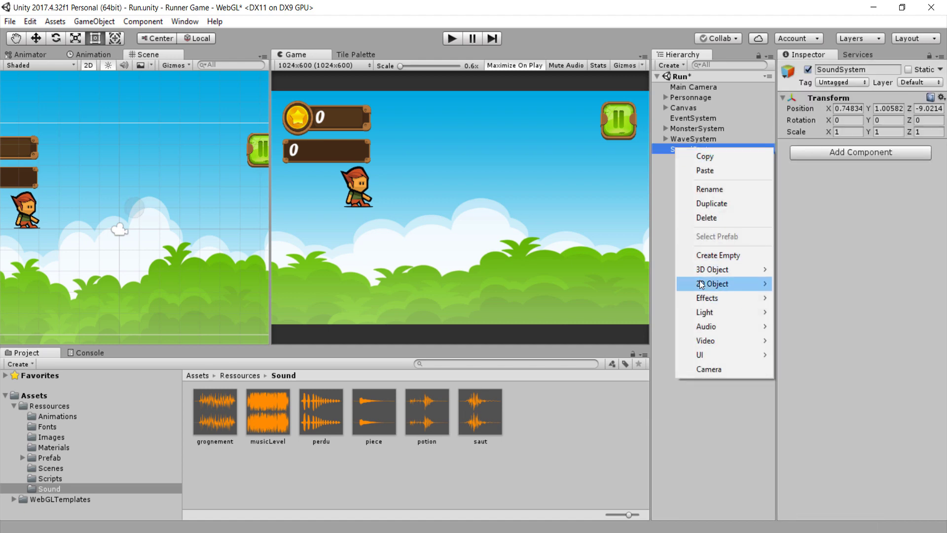
mouse_move(731, 326)
click(828, 327)
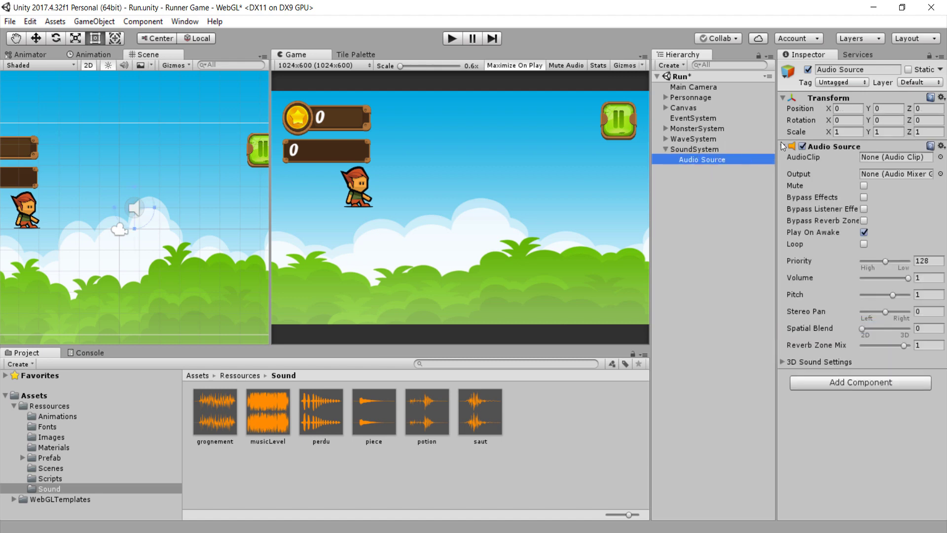
click(843, 71)
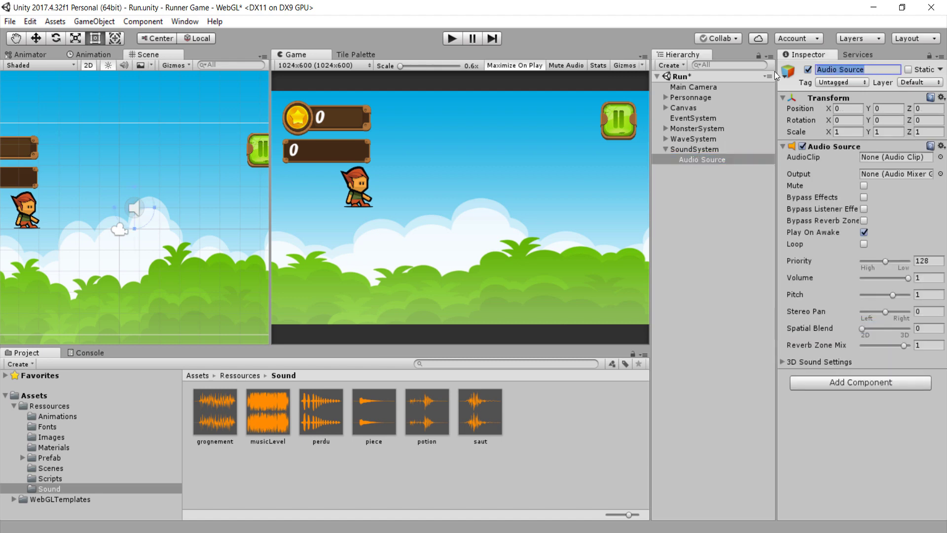
text(Music)
key(Return)
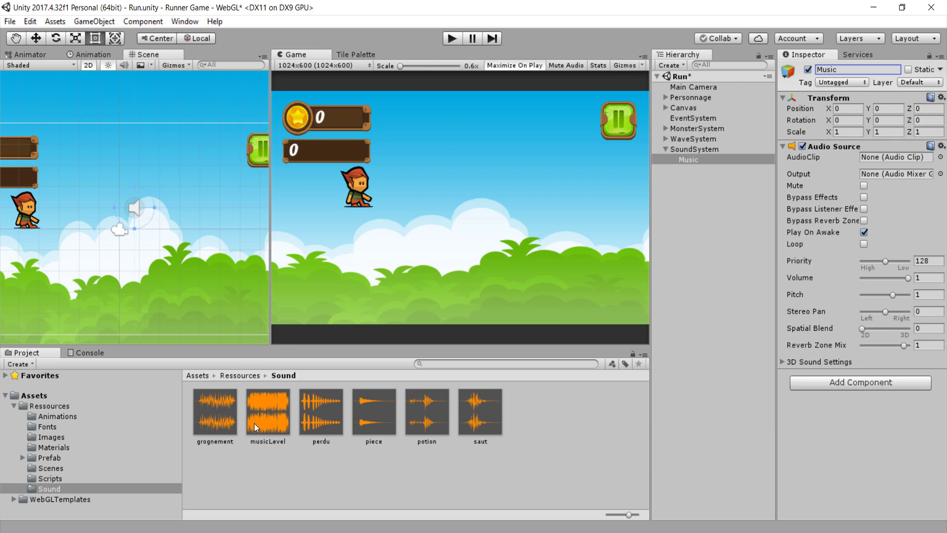
Assign the musicLevel clip to the Music audio source, adjust its pitch and enable looping.
drag(254, 423, 888, 161)
click(926, 295)
text(1.3)
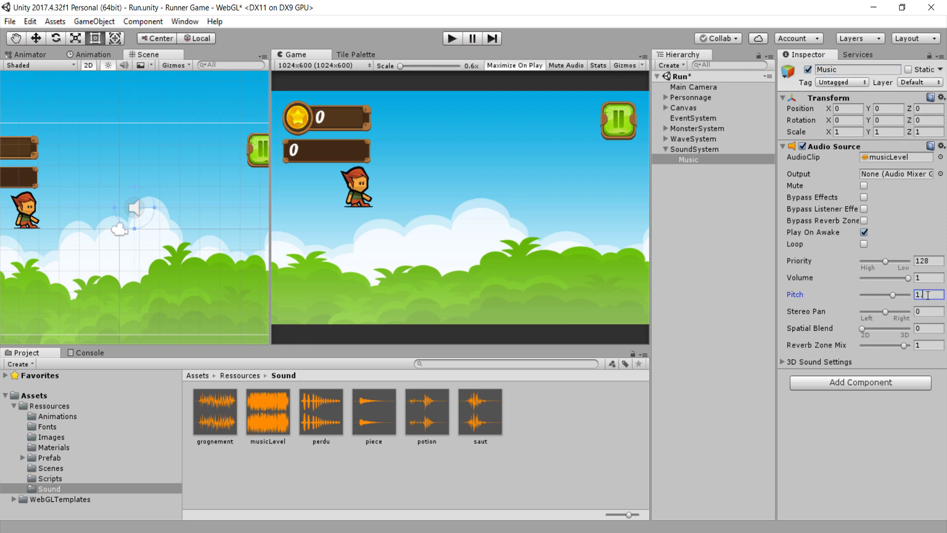
text(0)
key(Return)
click(865, 241)
Play-test the Run scene with the background music, making the character jump several times, and stop the game.
click(452, 38)
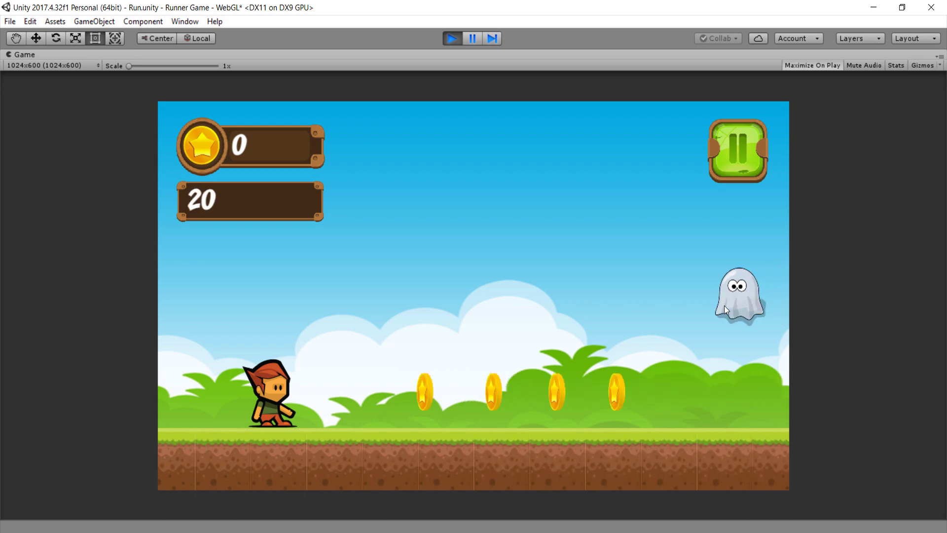
key(space)
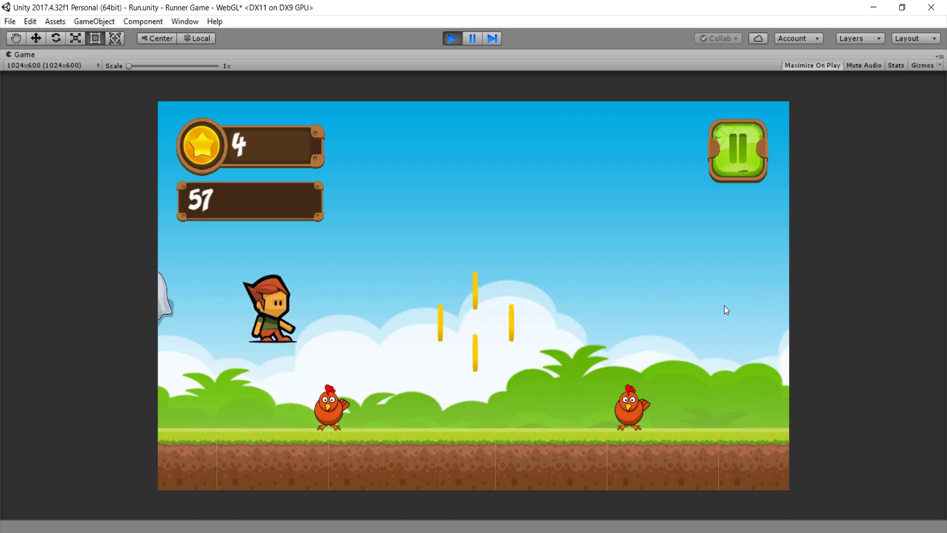
key(space)
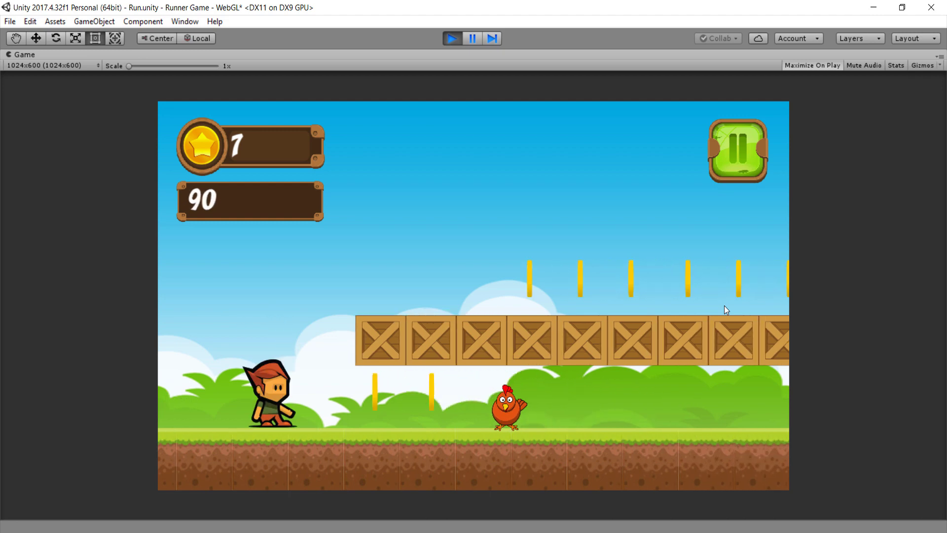
key(space)
key(space)
key(ctrl+p)
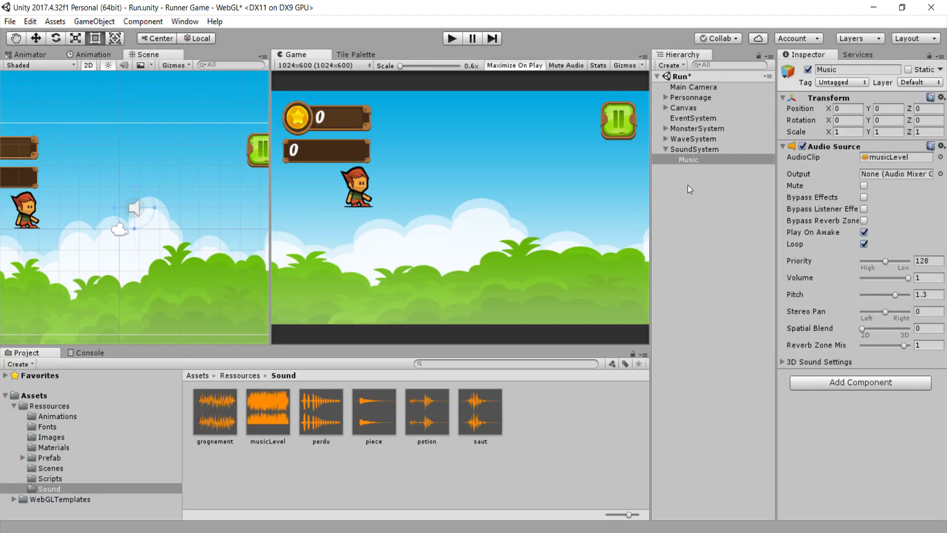
Add an audio source named CoinSound under SoundSystem, using the piece clip with Play On Awake disabled.
click(740, 191)
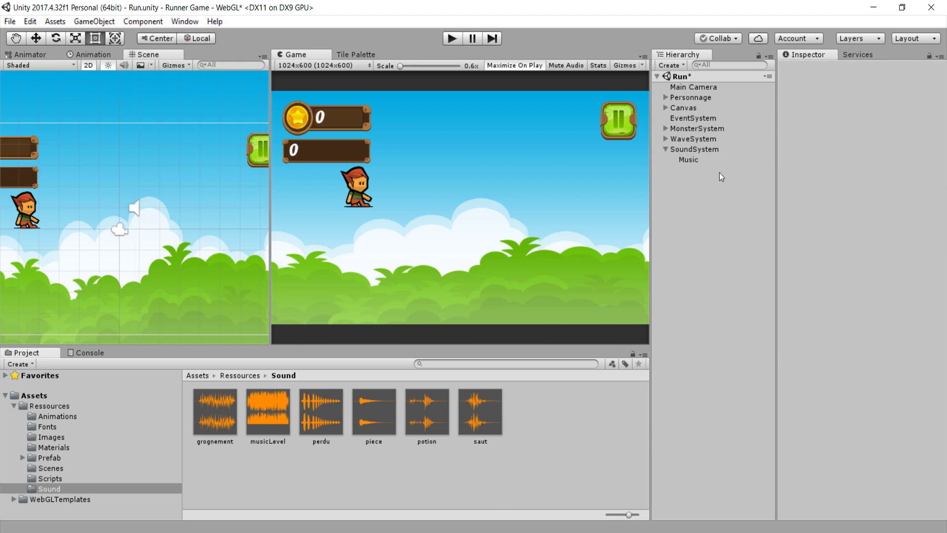
click(715, 147)
right_click(716, 147)
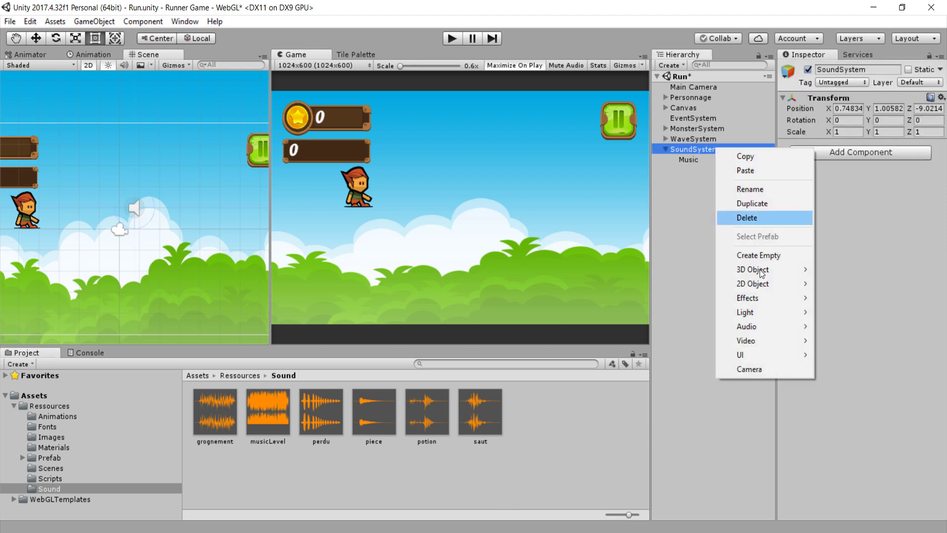
mouse_move(771, 327)
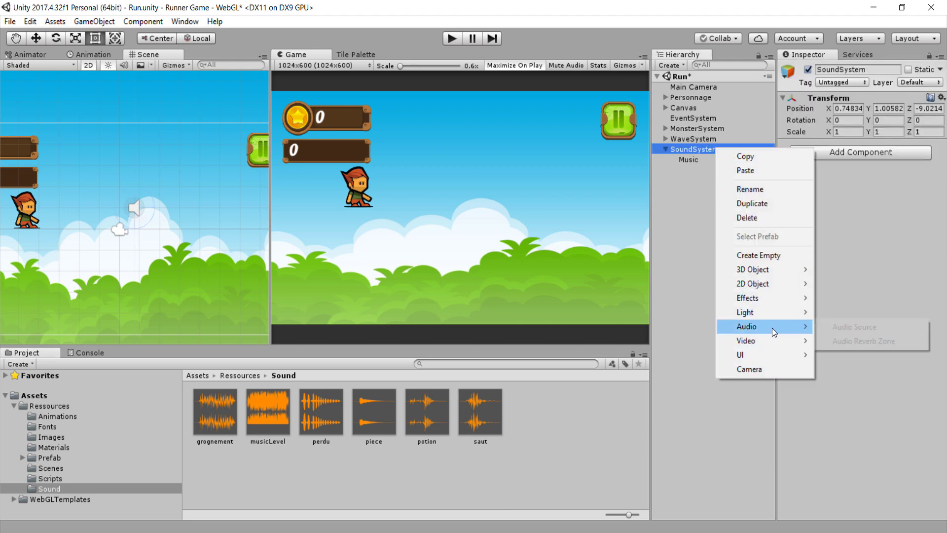
click(849, 325)
click(860, 70)
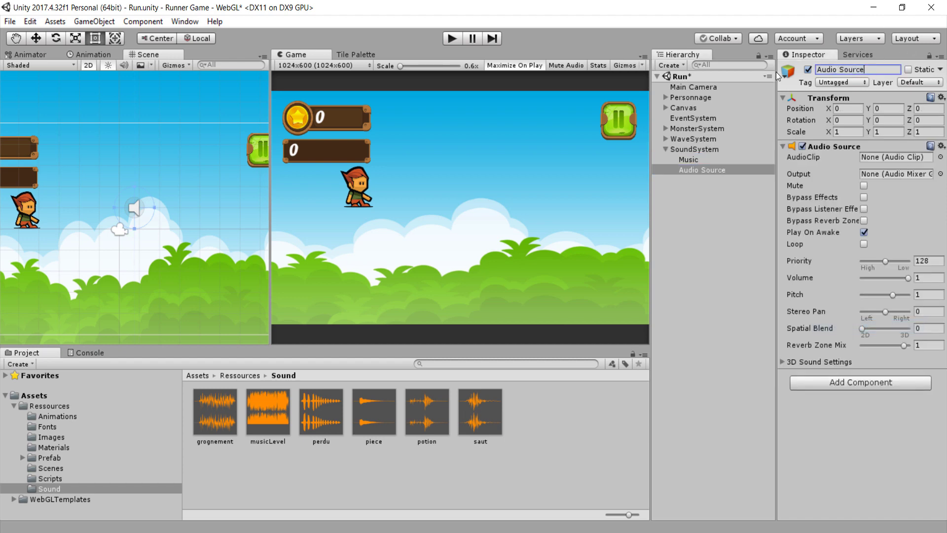
text(CoinSound)
drag(371, 415, 896, 160)
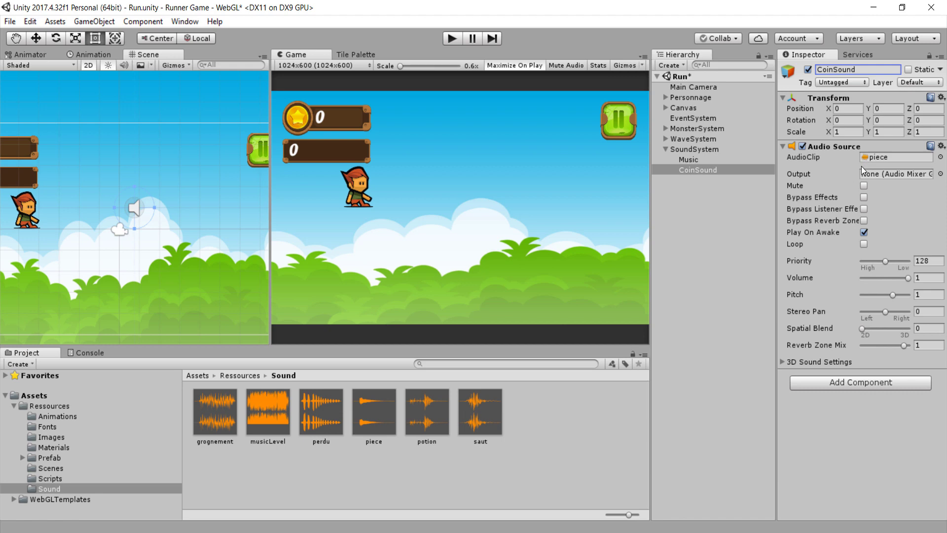
click(864, 232)
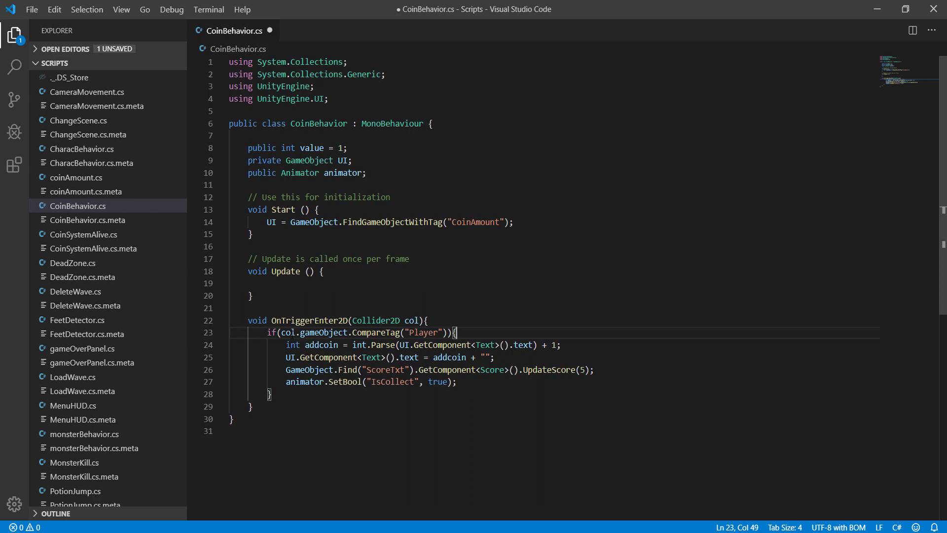
In CoinBehavior.cs, insert GameObject.Find("CoinSound").GetComponent<AudioSource>().Play(0); as the first line of the Player check in OnTriggerEnter2D and save.
key(ctrl+s)
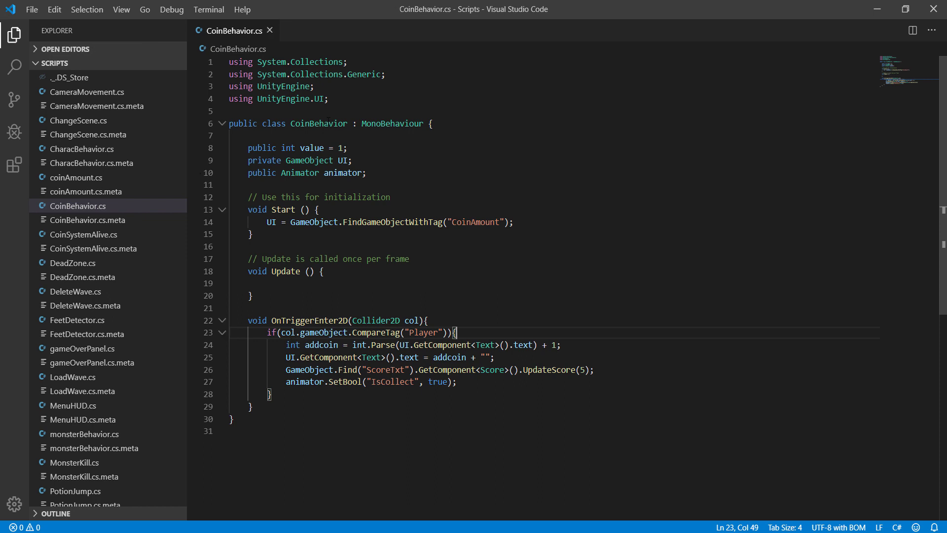
key(Return)
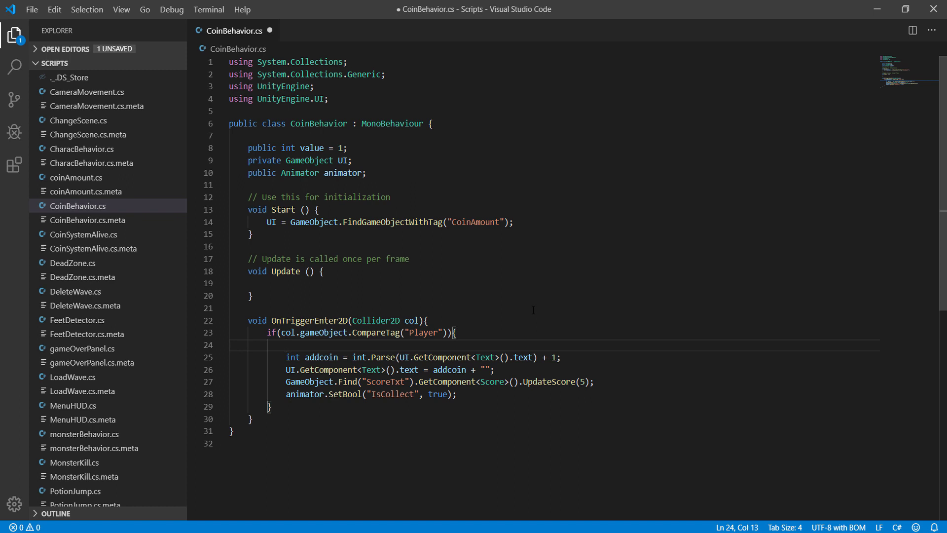
text(Game)
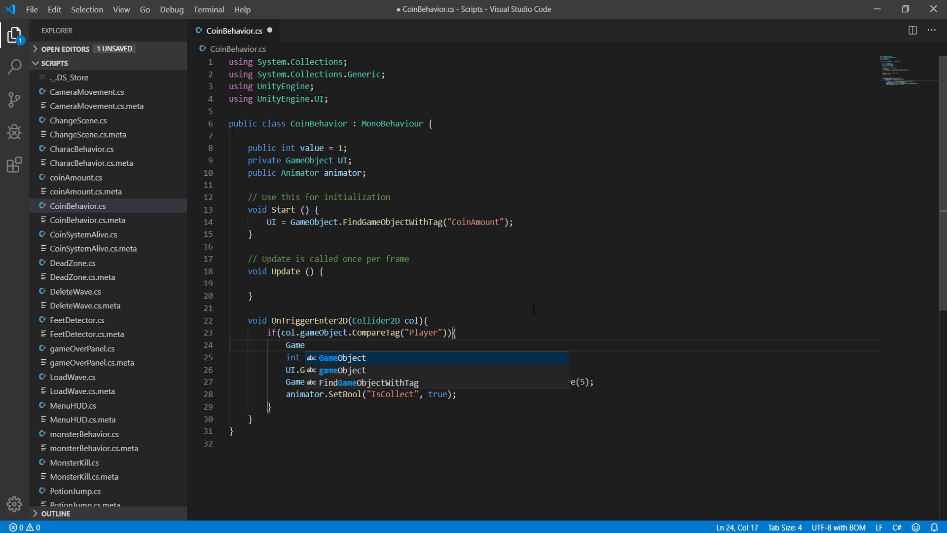
key(Tab)
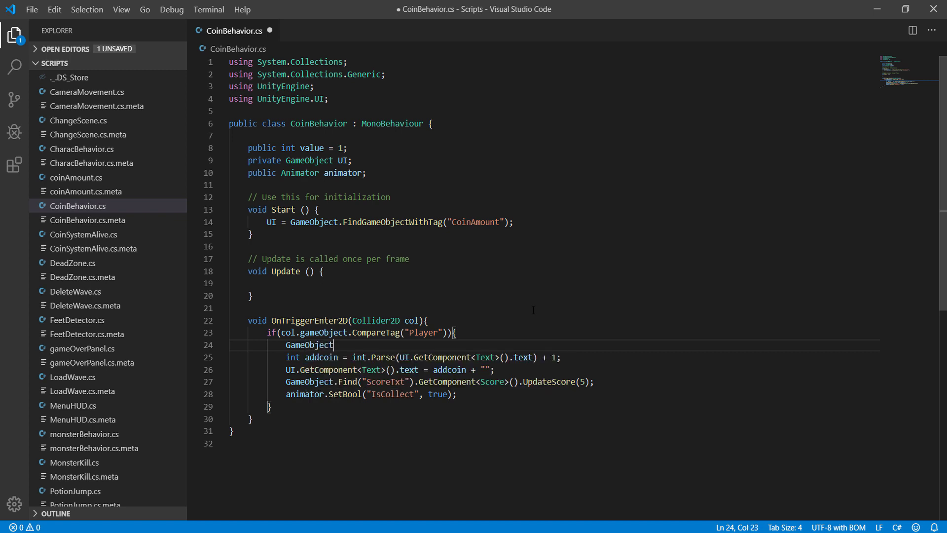
text(.Find()"CoinSound)
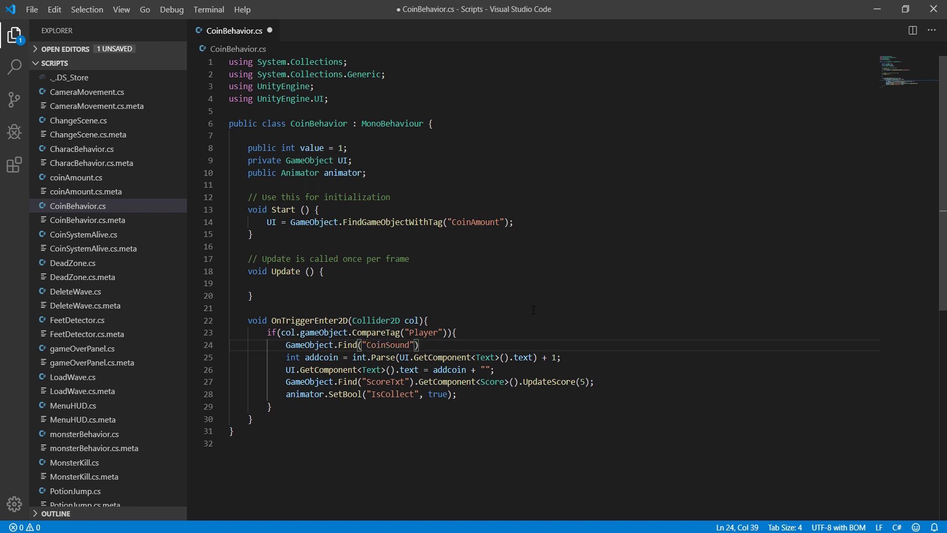
text(").G)
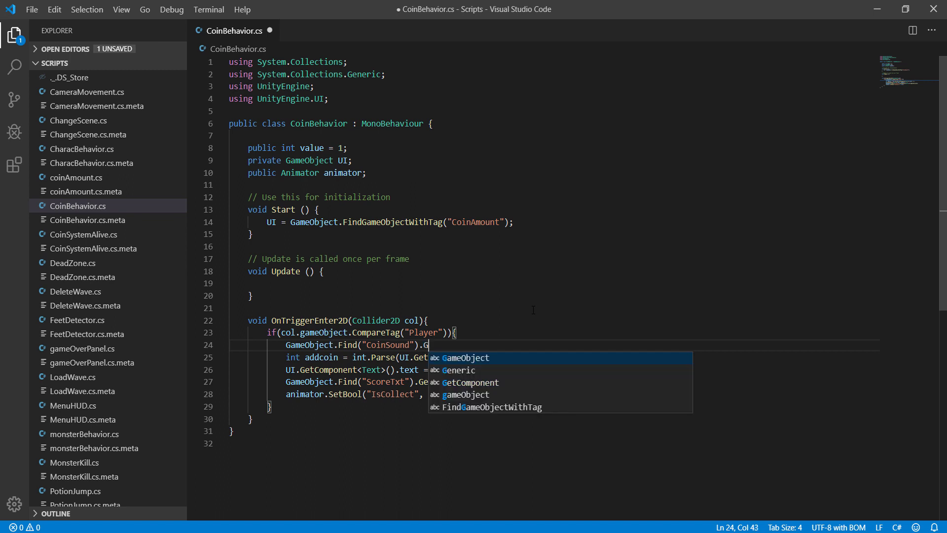
text(etComponent*)
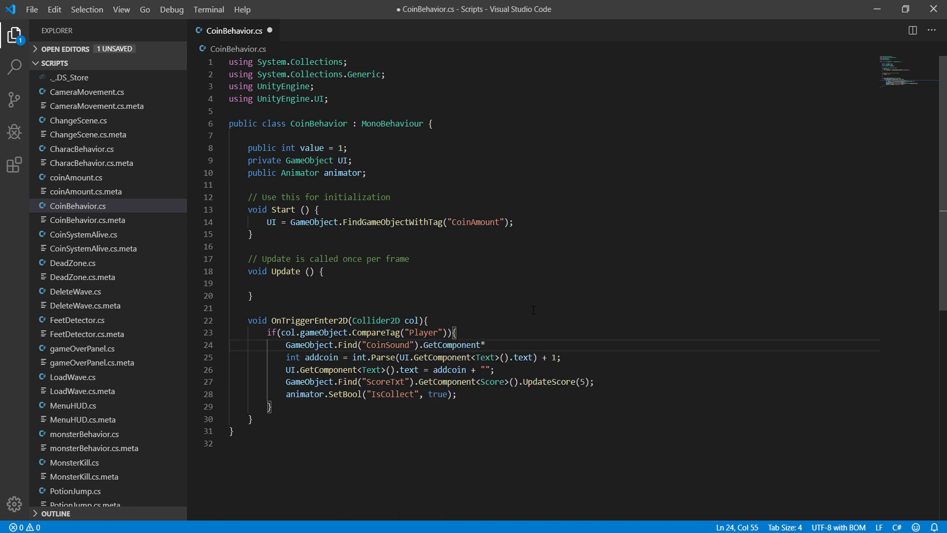
key(BackSpace)
text(<AudioSource>().Play()
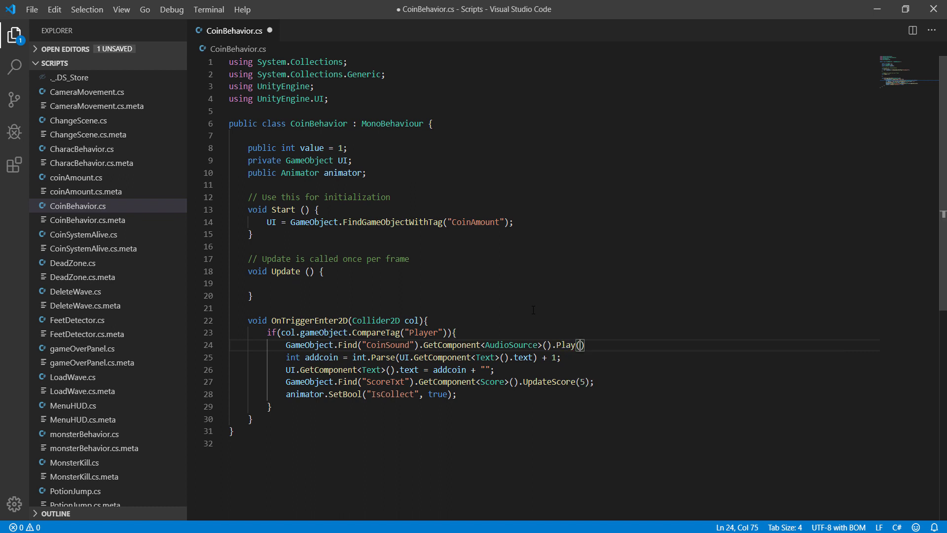
text(0);)
key(ctrl+s)
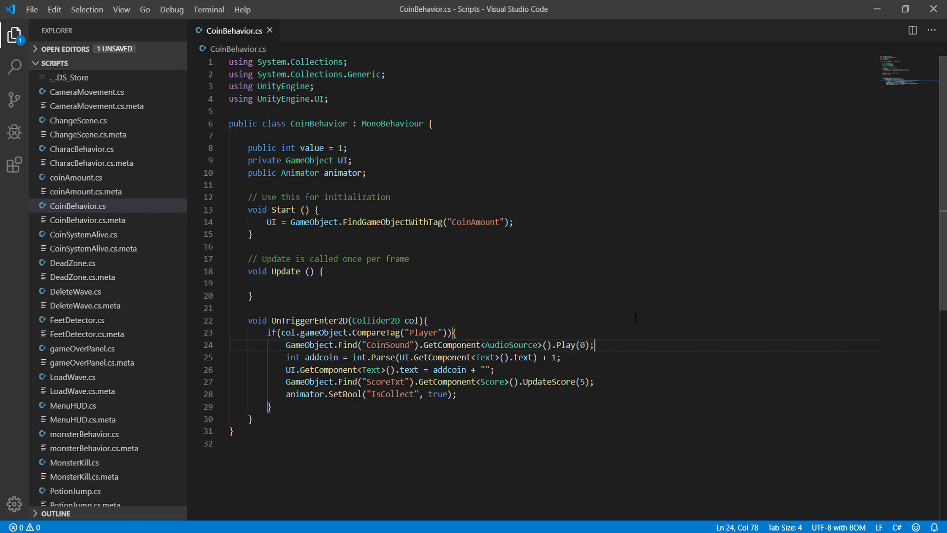
key(shift+Left)
key(shift+Left)
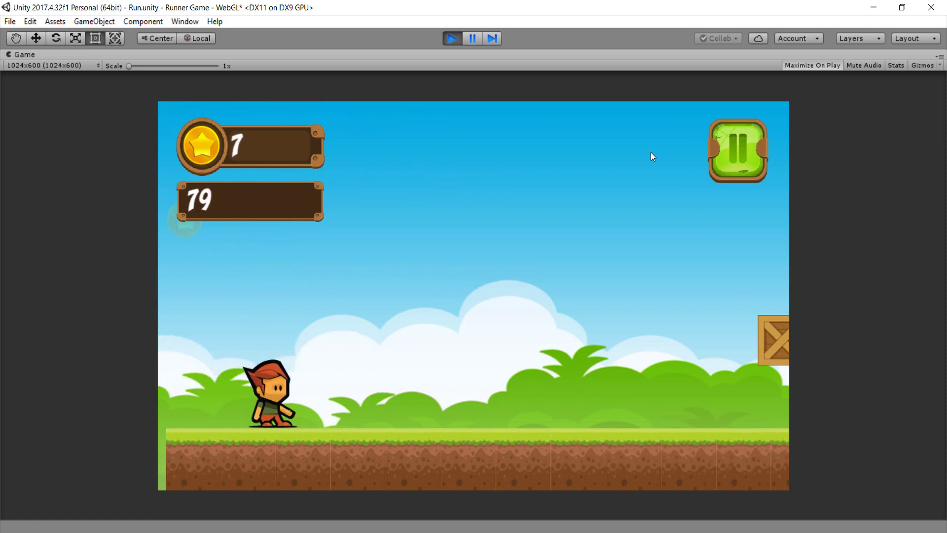
End the play test of the coin sound in the Run scene.
click(452, 38)
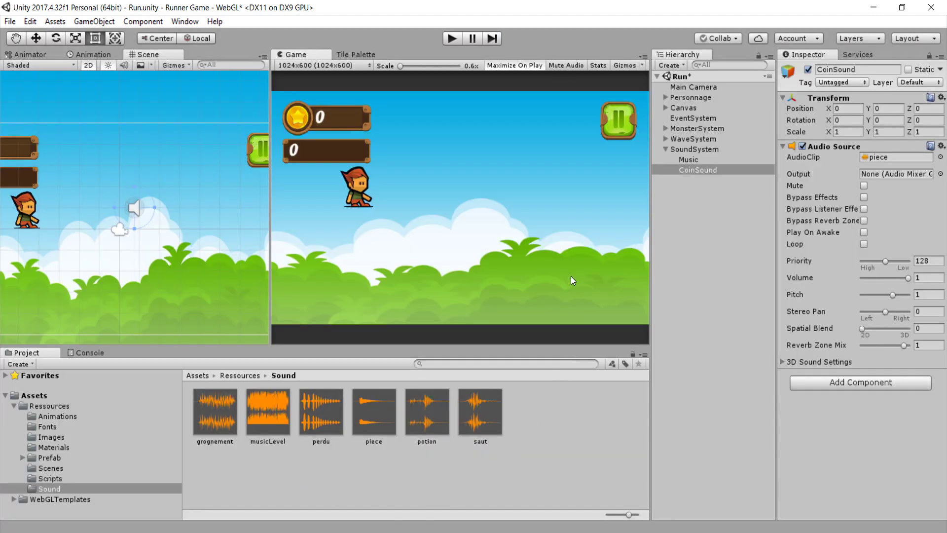
click(699, 150)
right_click(698, 149)
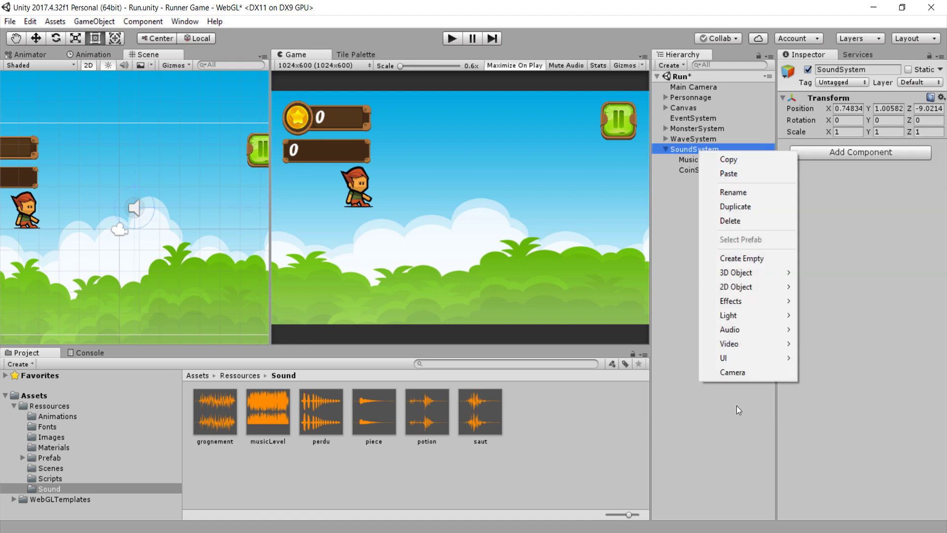
click(681, 476)
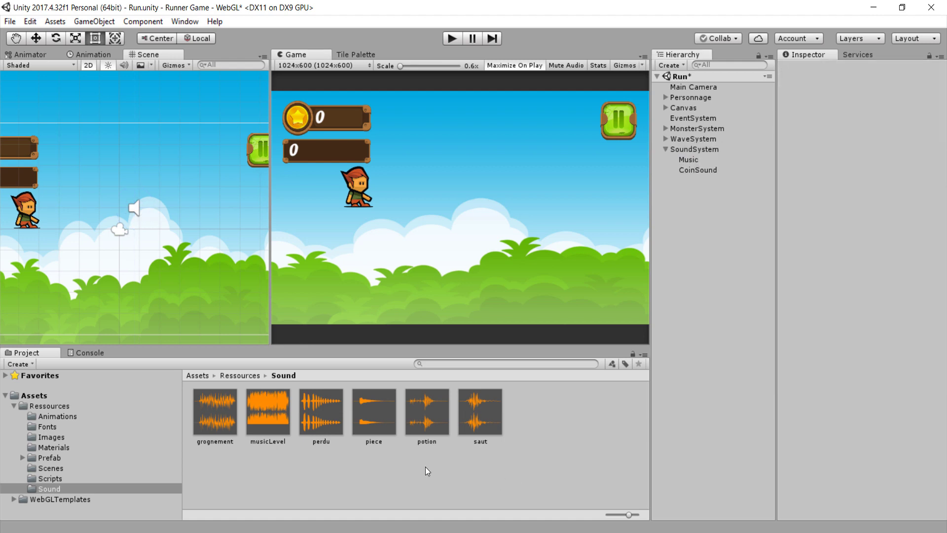
Add an audio source named PotionSound under SoundSystem, using the potion clip with Play On Awake disabled.
click(686, 150)
right_click(686, 151)
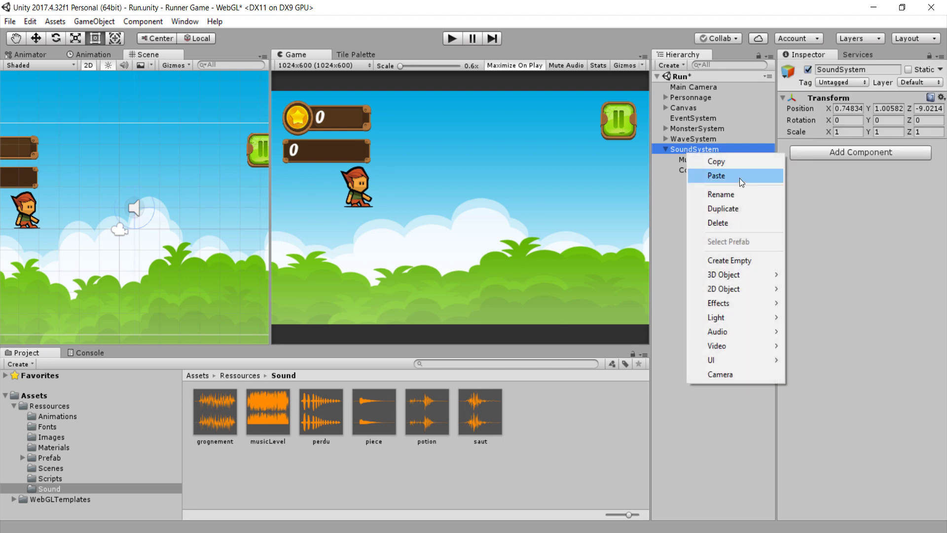
mouse_move(742, 334)
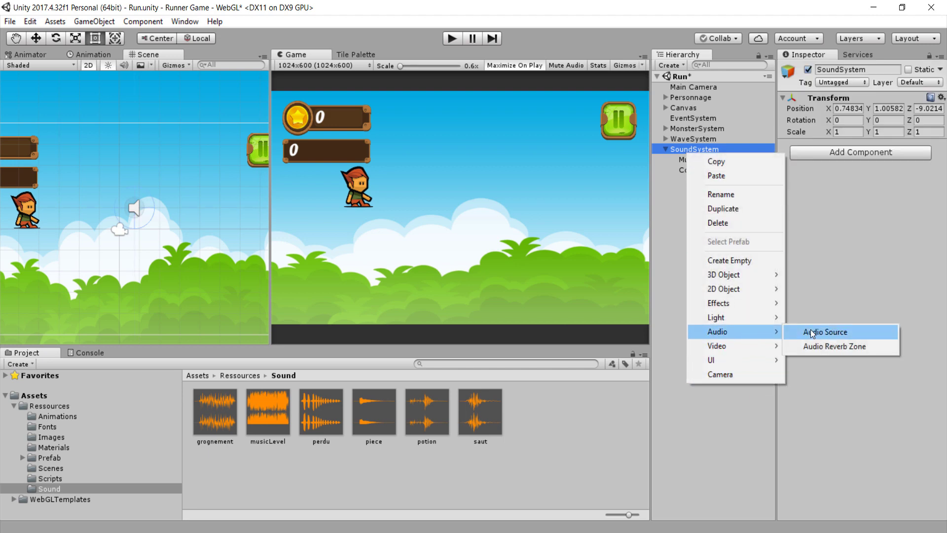
click(810, 329)
click(868, 69)
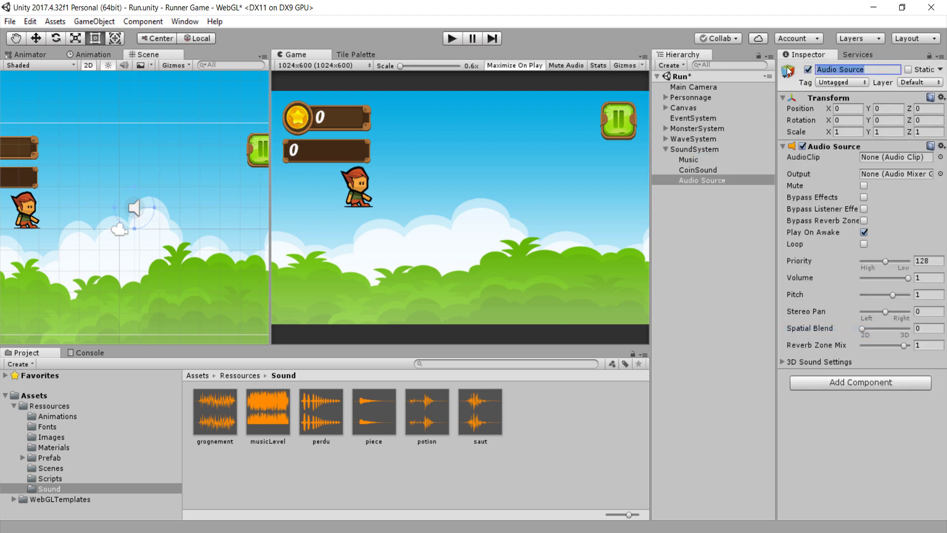
text(POtionSound)
click(864, 232)
drag(407, 433, 892, 159)
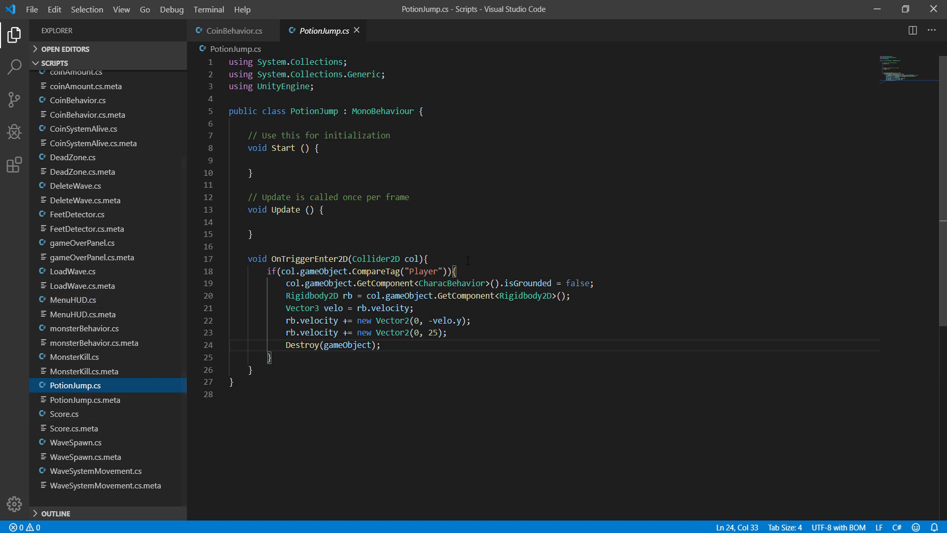
In PotionJump.cs, insert GameObject.Find("PotionSound").GetComponent<AudioSource>().Play(0); as the first line of the Player check in OnTriggerEnter2D and save.
click(485, 271)
key(Return)
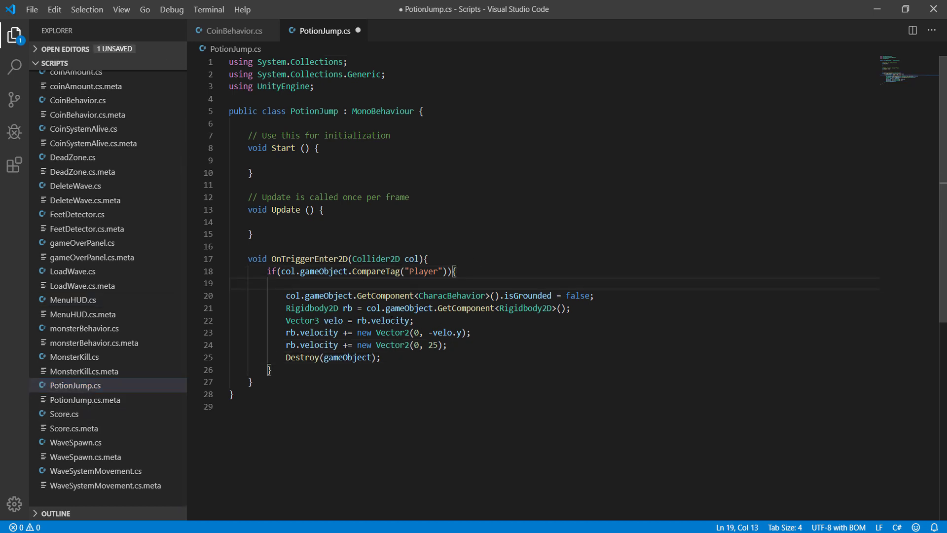
text(GameObject.Find("CoinSound").GetComponent<AudioSource>().Play(0);)
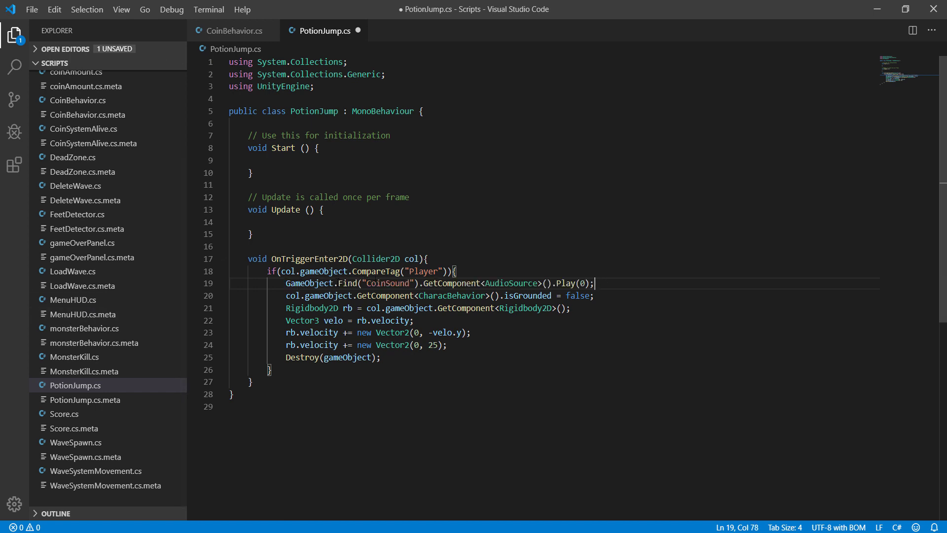
click(395, 283)
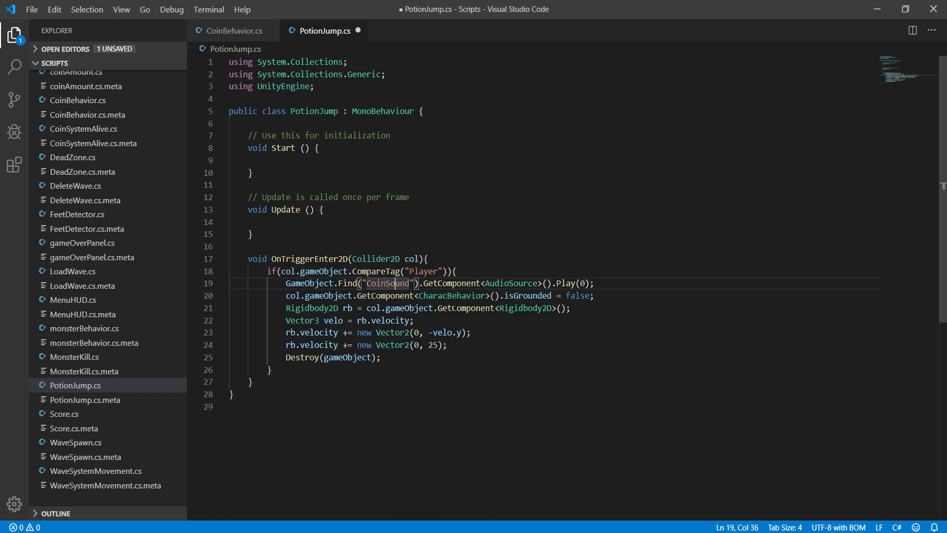
text(P)
key(ctrl+Left)
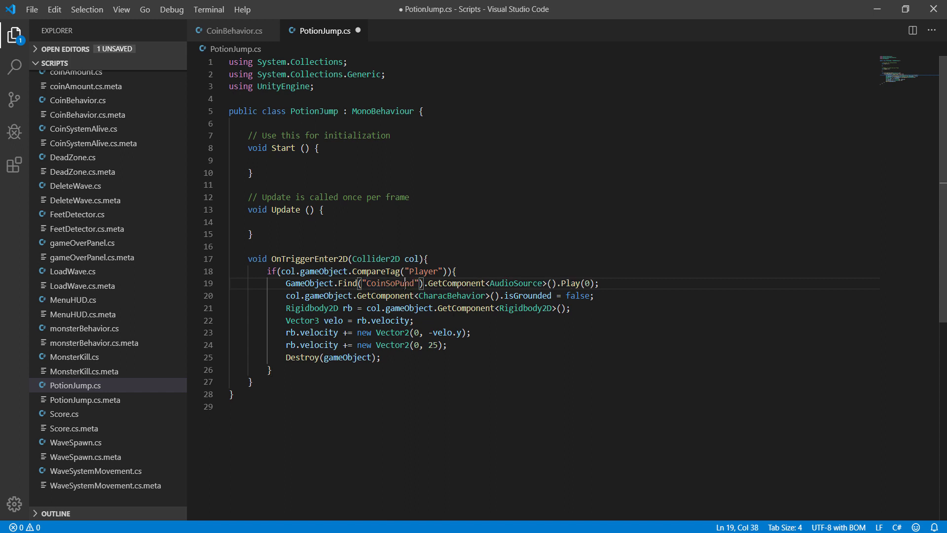
key(ctrl+shift+Right)
text(PotionSound)
key(ctrl+s)
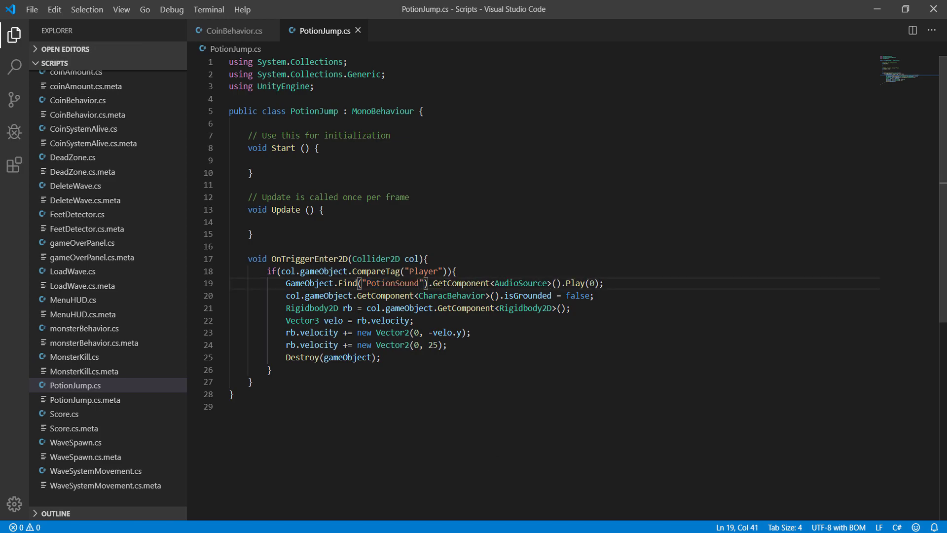
Switch to Unity, play-test the Run scene to check the potion sound, and stop the game.
key(alt+Tab)
click(451, 38)
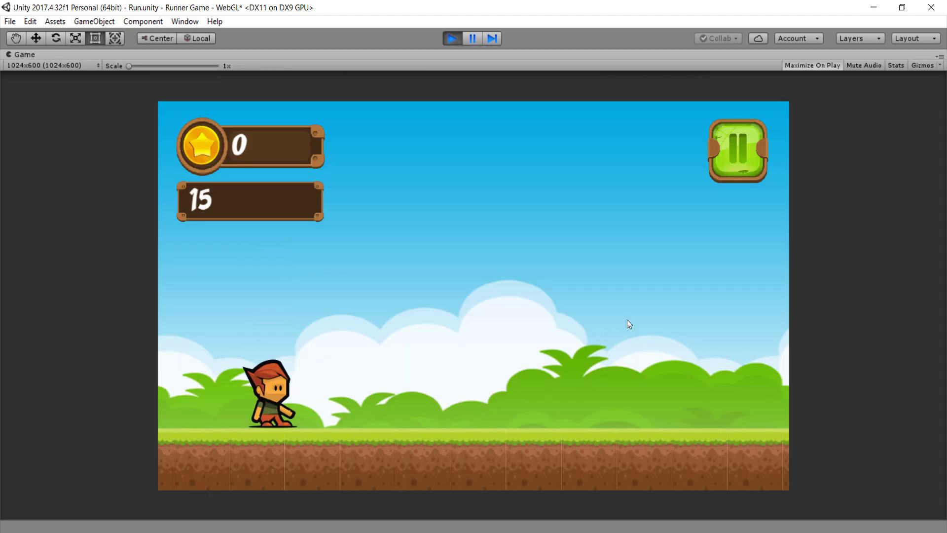
key(space)
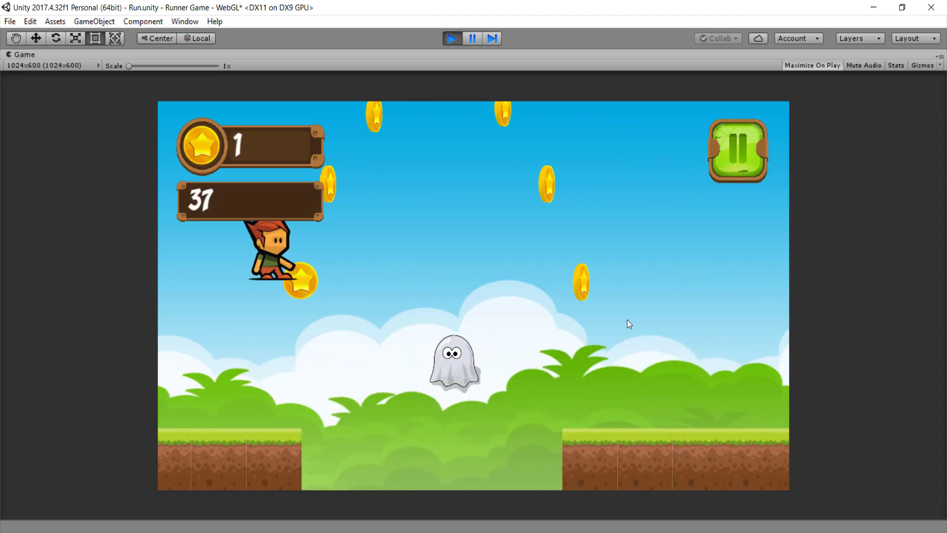
key(ctrl+p)
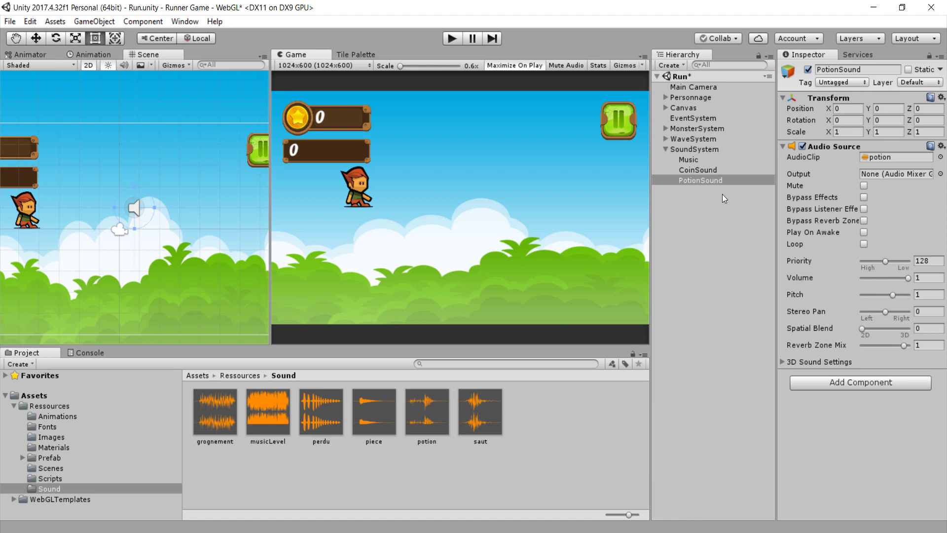
Lower the Music audio source's volume to 0.8 and save the Run scene.
click(693, 159)
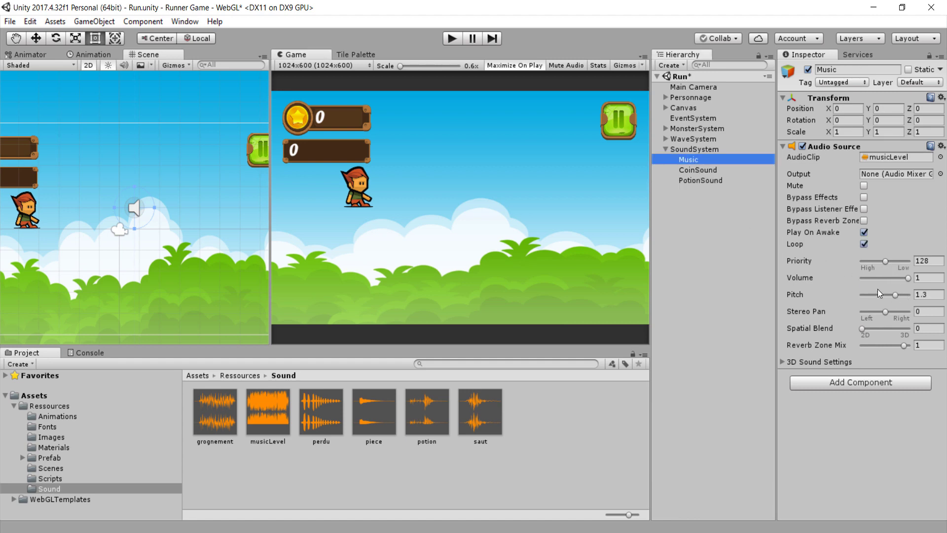
click(904, 276)
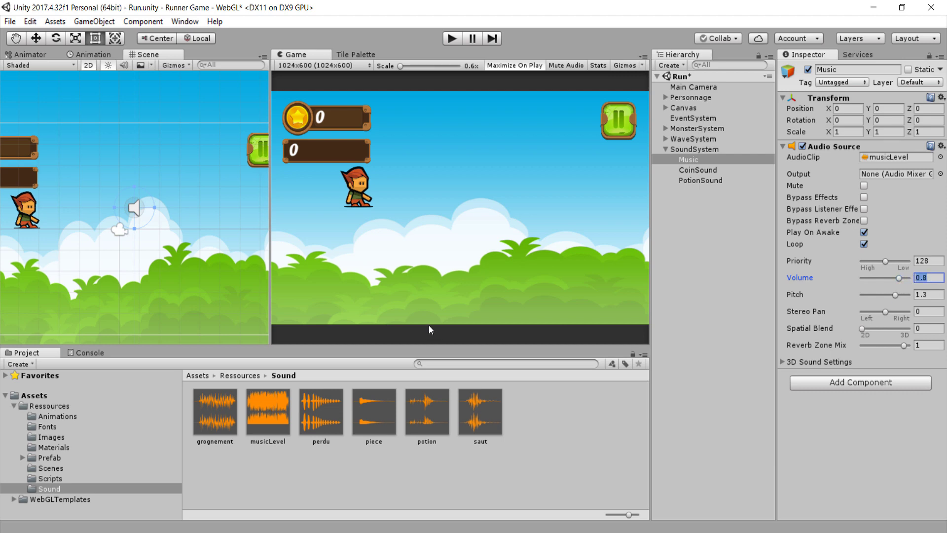
key(ctrl+s)
Add an audio source named JumpSound under SoundSystem.
right_click(700, 150)
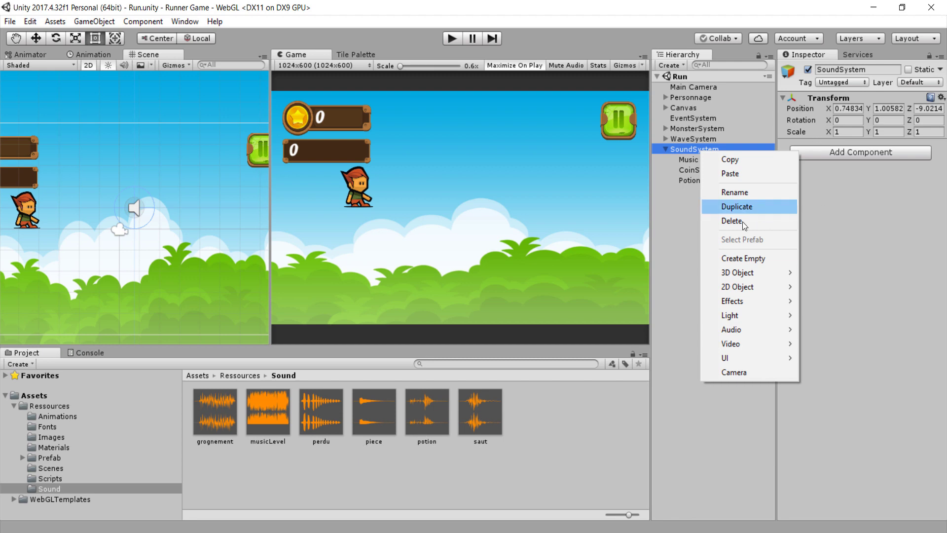
mouse_move(750, 331)
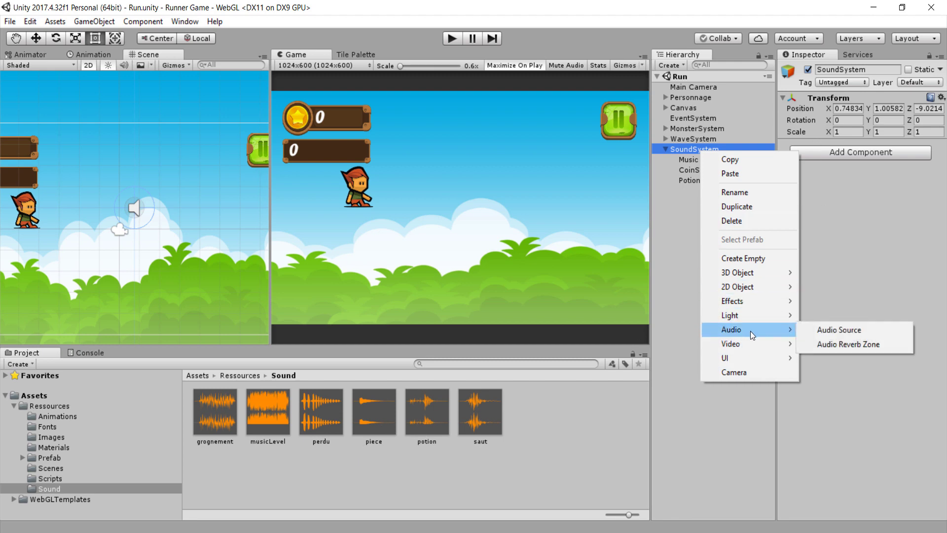
click(828, 328)
click(835, 66)
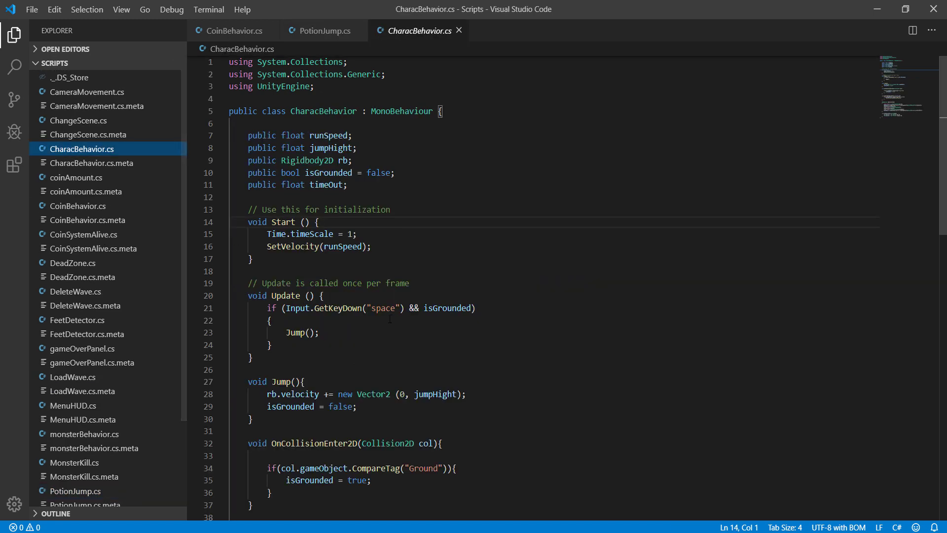
In CharacBehavior.cs, insert GameObject.Find("JumpSound").GetComponent<AudioSource>().Play(0); as the first line of Jump() and save.
scroll(304, 261, down, 3)
click(304, 260)
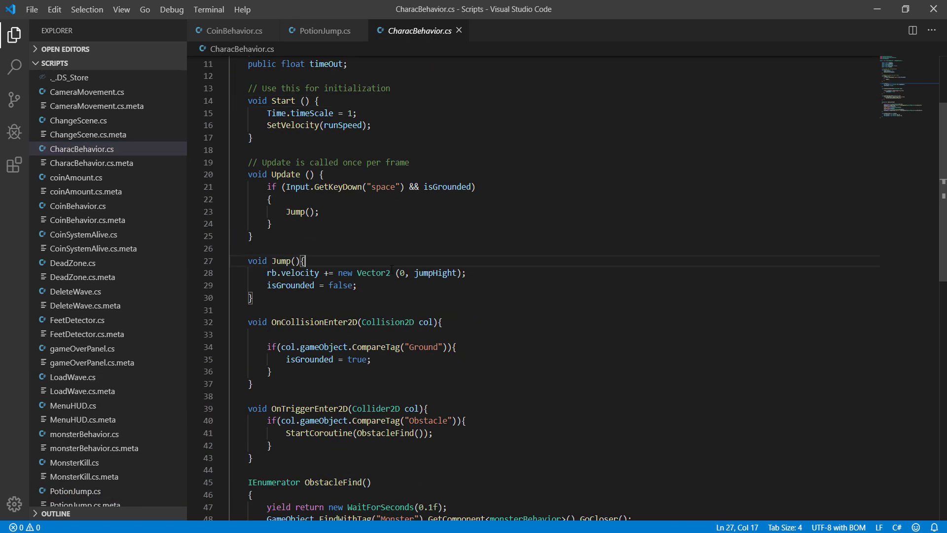
key(Return)
text(GameObject.Find("PotionSound").GetComponent<AudioSource>().Play(0);)
double_click(368, 273)
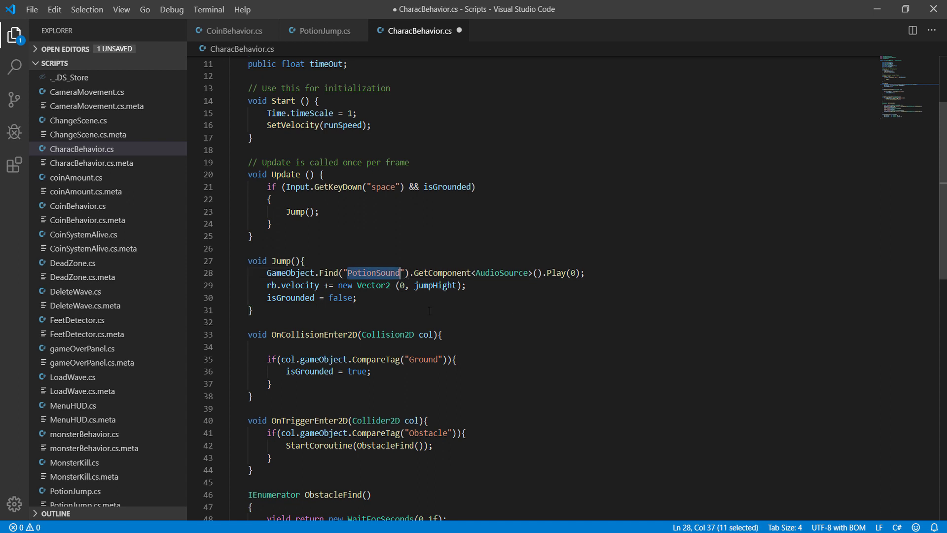
text(Jump)
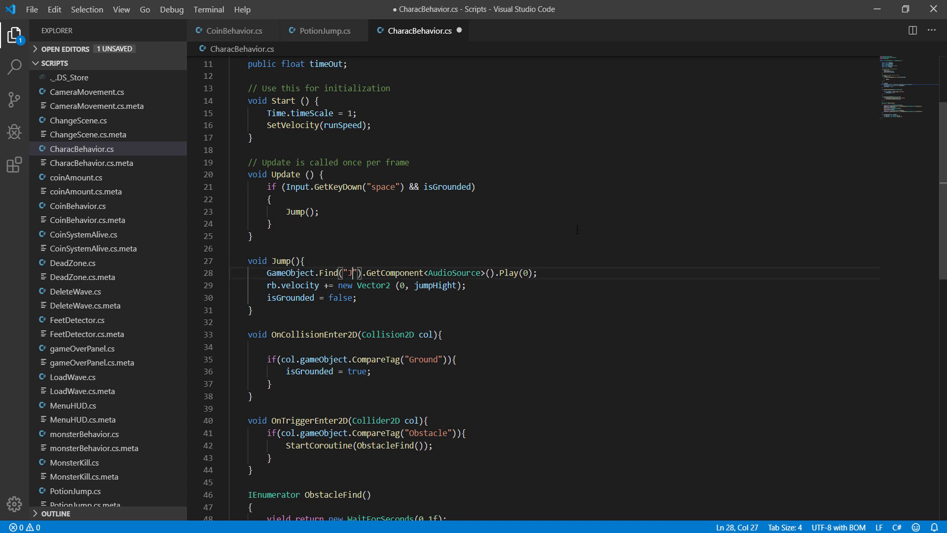
text(Sound)
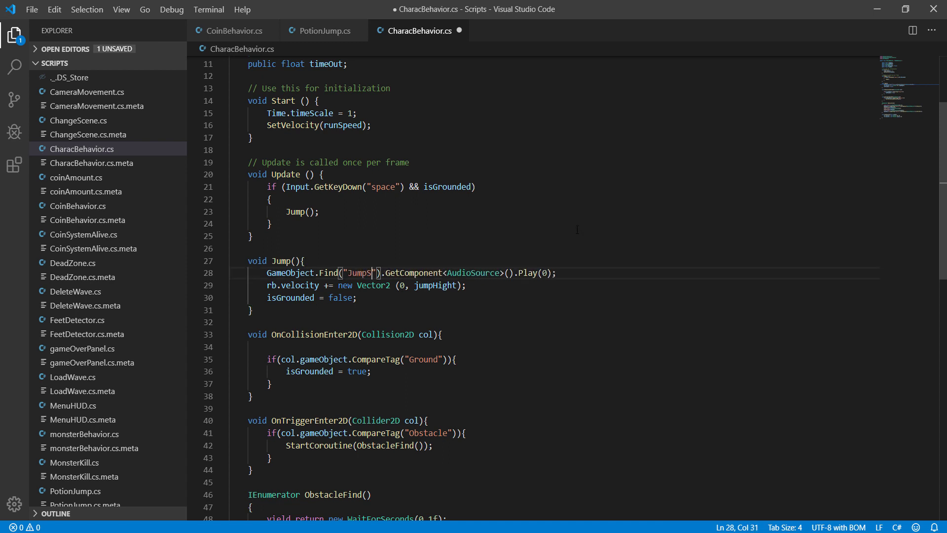
key(ctrl+s)
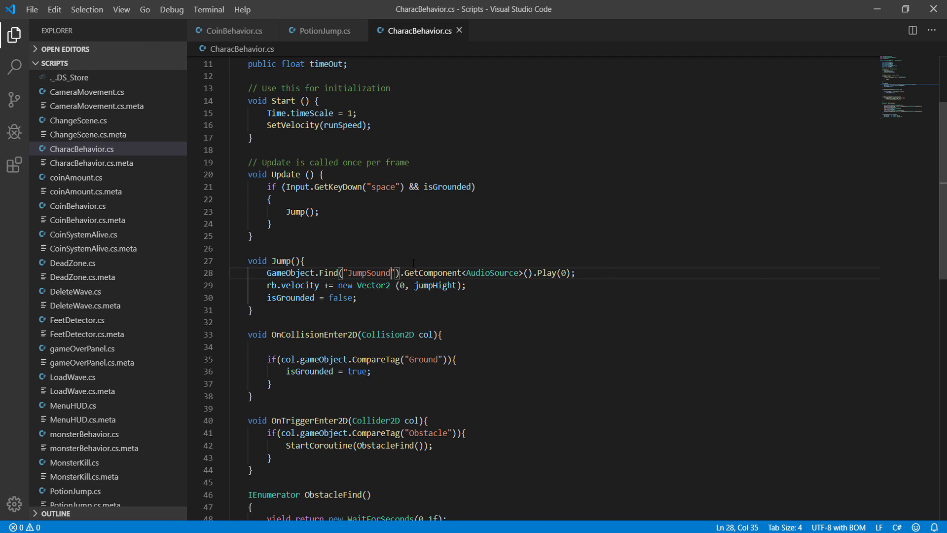
Switch to Unity, assign the saut clip to the JumpSound audio source, and save the scene.
click(877, 9)
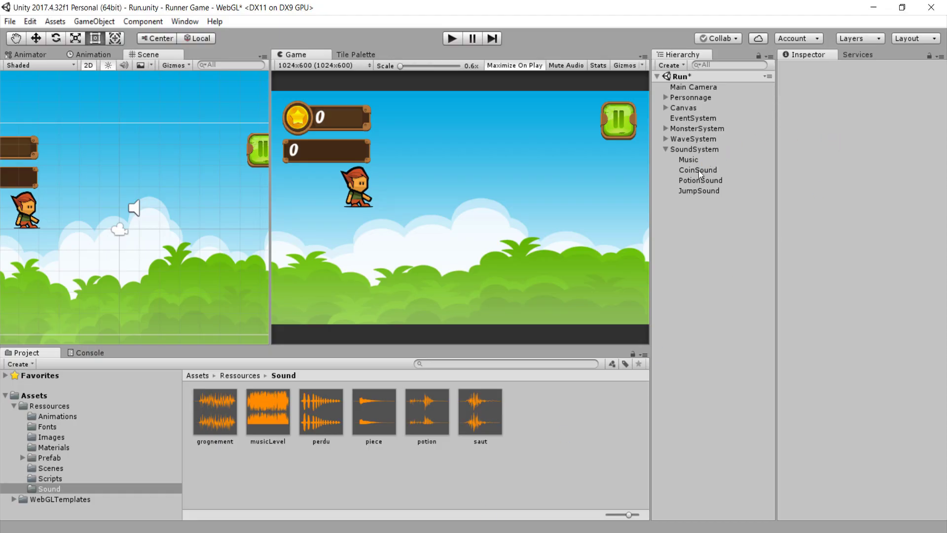
click(698, 190)
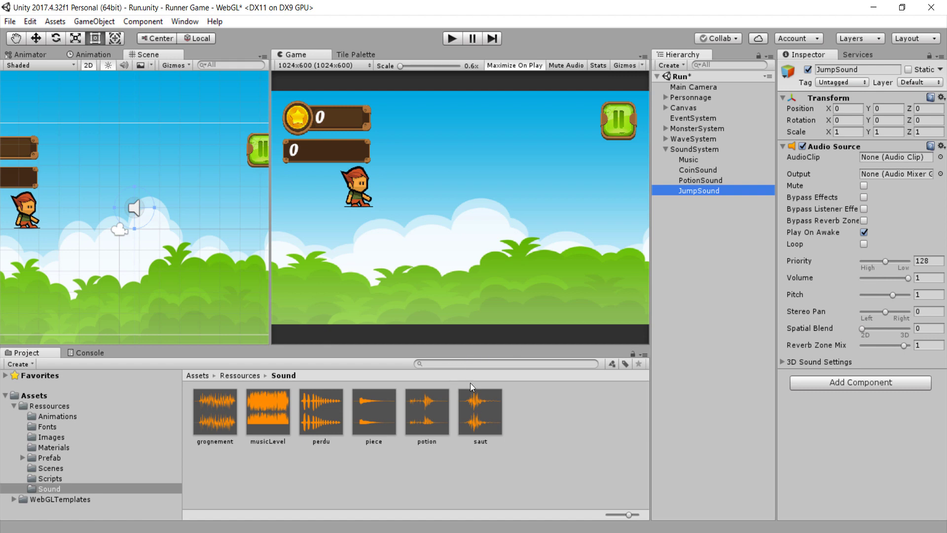
drag(476, 413, 903, 159)
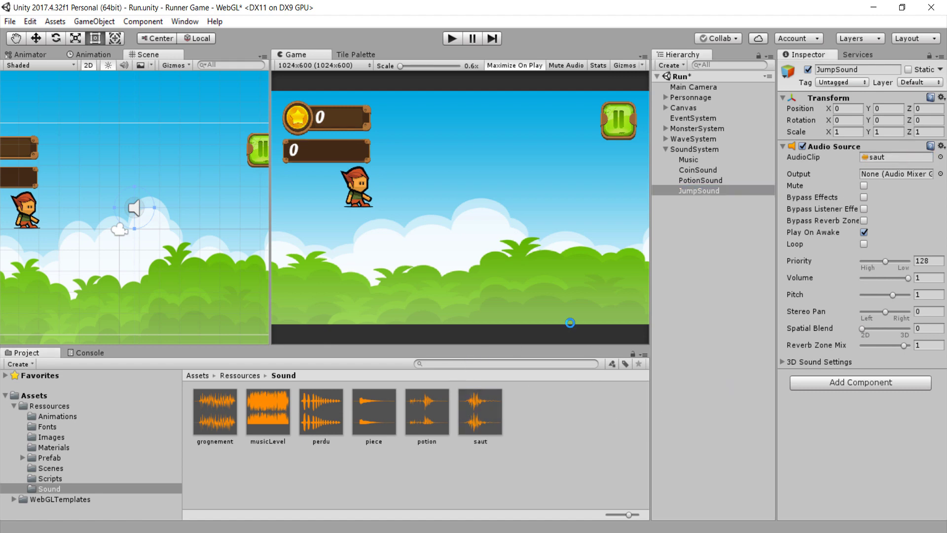
key(ctrl+s)
Play-test the Run scene, jumping to check the jump sound, and stop the game.
click(451, 39)
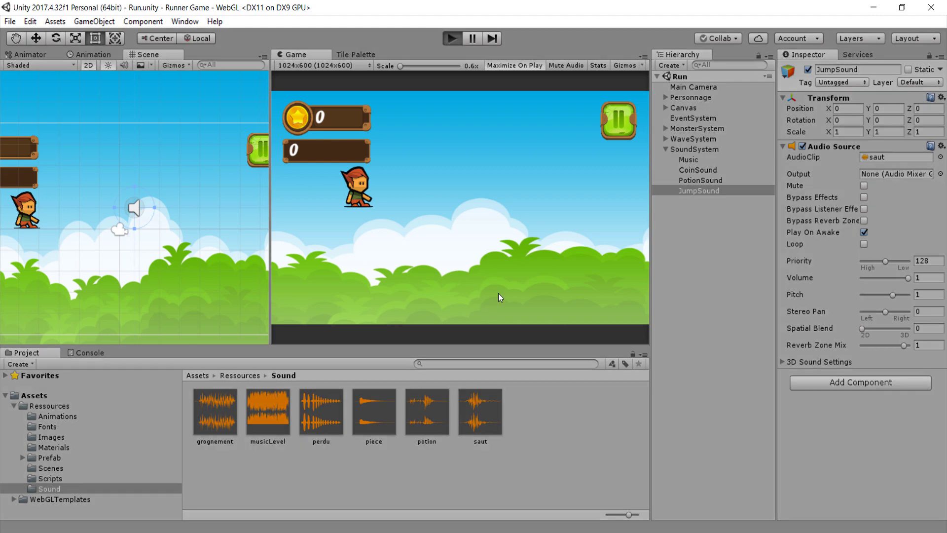
key(space)
key(space)
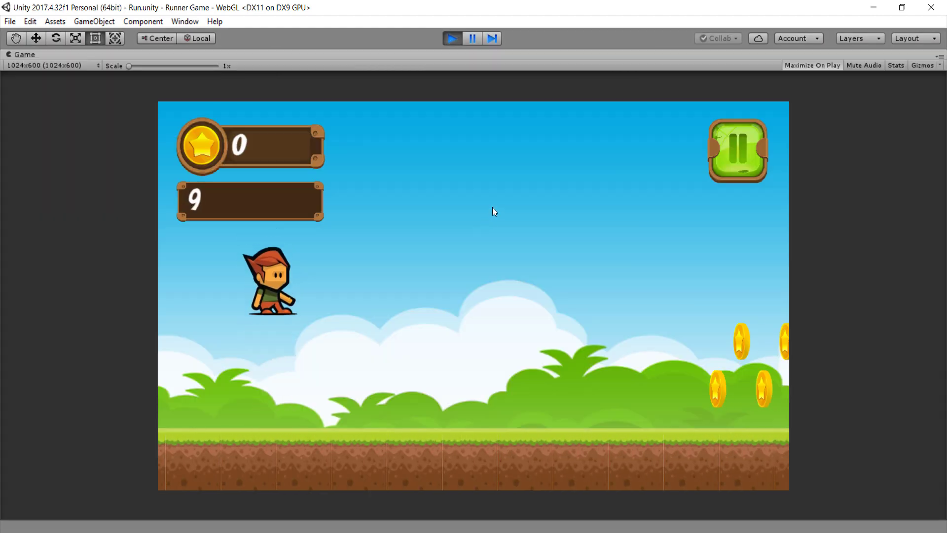
click(447, 36)
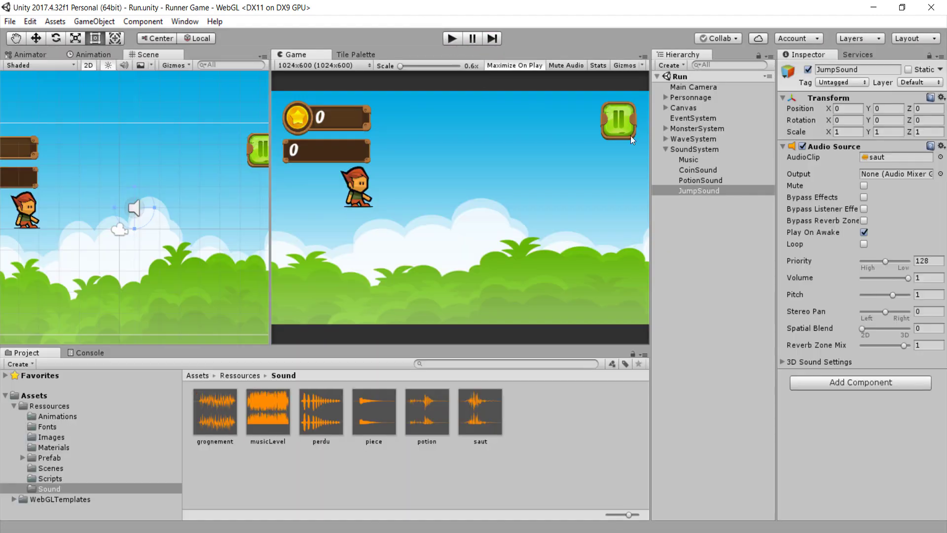
Disable Play On Awake on the JumpSound audio source and save the scene.
click(863, 232)
click(573, 489)
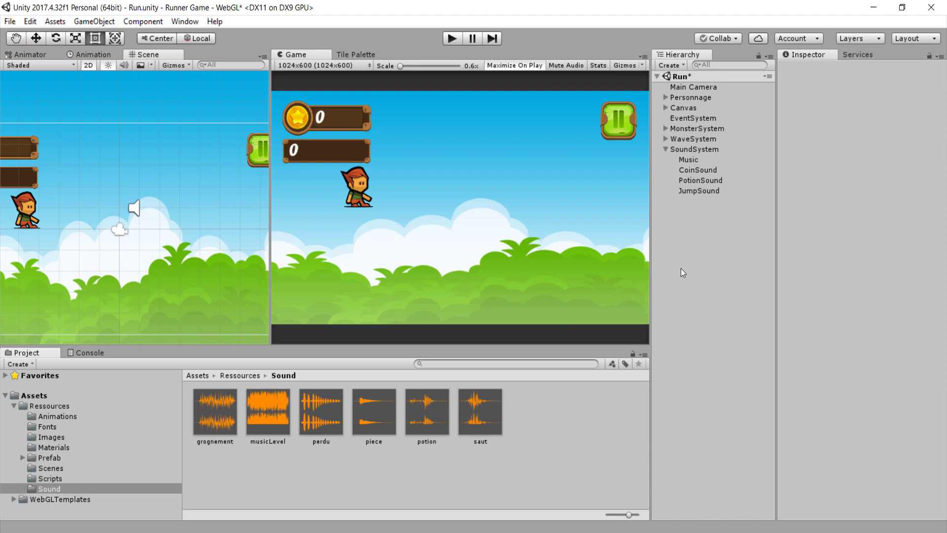
key(ctrl+s)
Add an audio source named LoseSound under SoundSystem and assign it the perdu clip.
right_click(705, 149)
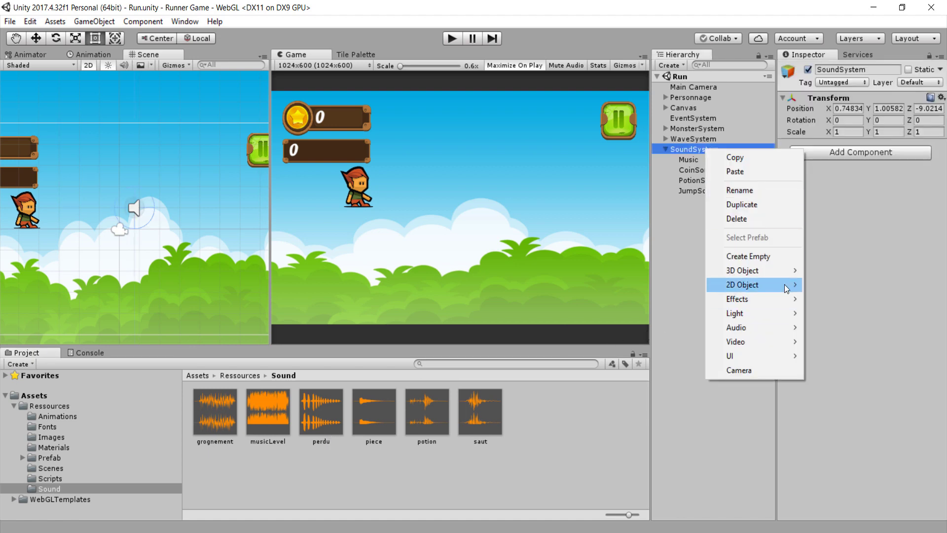
mouse_move(780, 327)
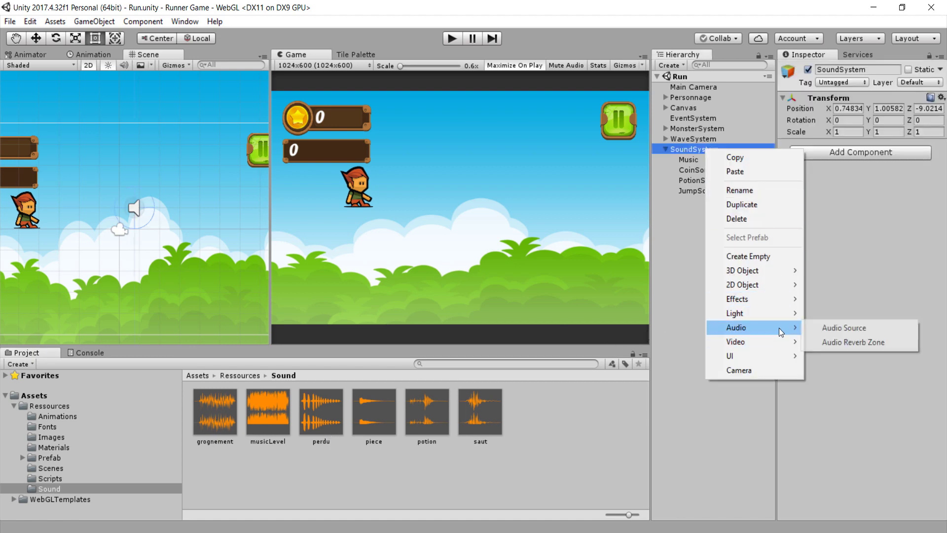
click(837, 326)
click(883, 70)
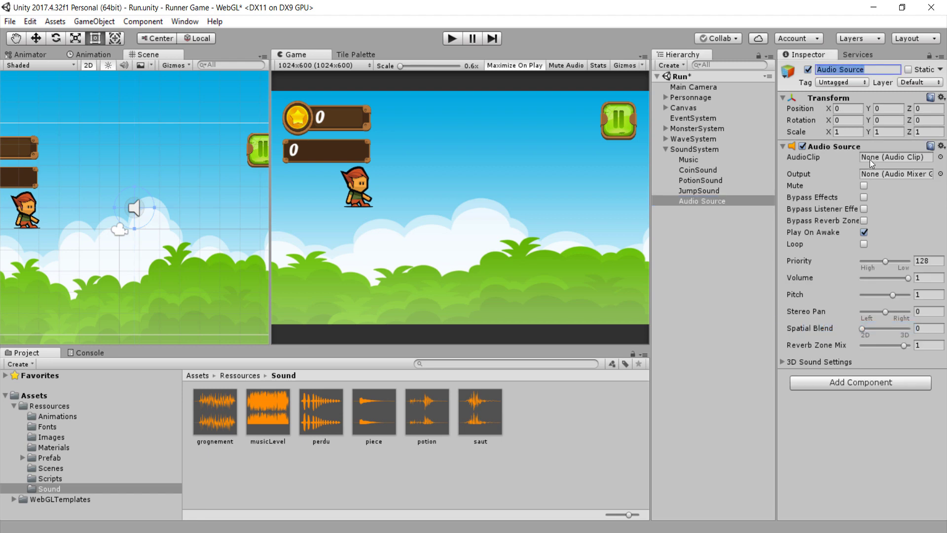
text(LostGame)
key(BackSpace)
key(BackSpace)
key(BackSpace)
key(BackSpace)
key(BackSpace)
text(eSound)
key(Return)
click(325, 412)
drag(323, 411, 873, 157)
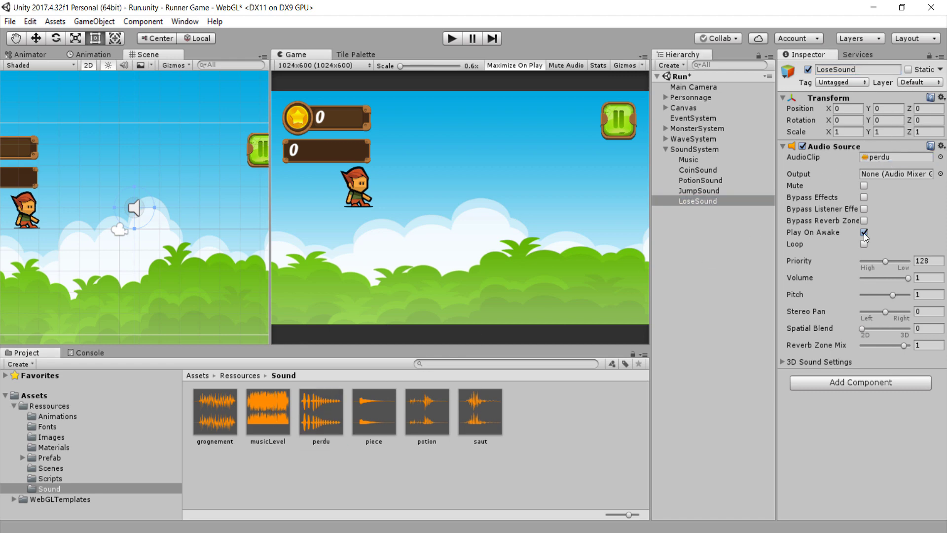
In gameOverPanel.cs, insert GameObject.Find("LoseSound").GetComponent<AudioSource>().Play(0); as the first line of GameOver() and save.
key(alt+Tab)
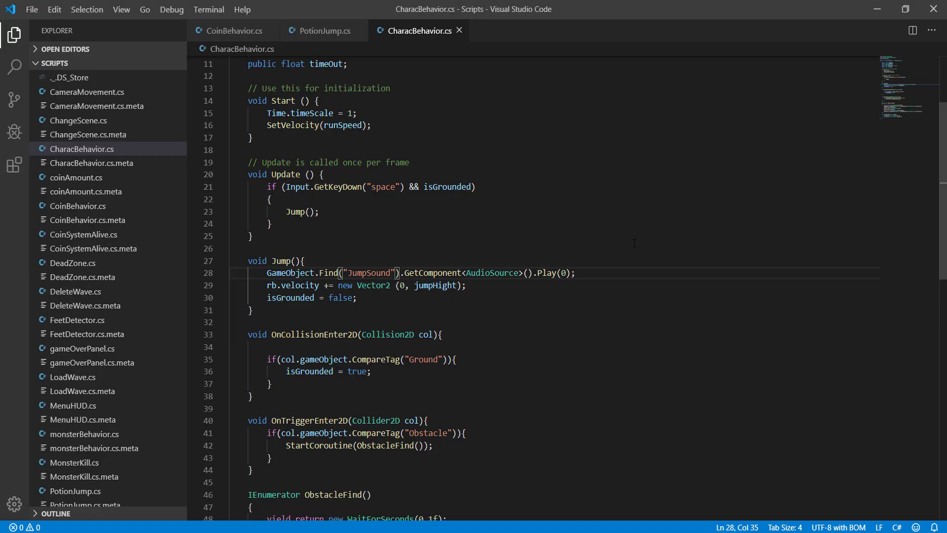
scroll(634, 243, up, 4)
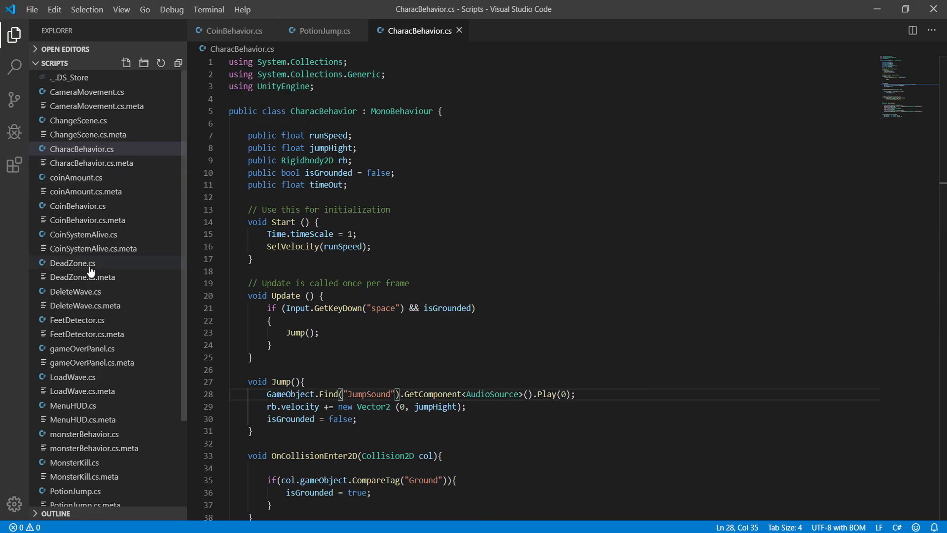
click(82, 349)
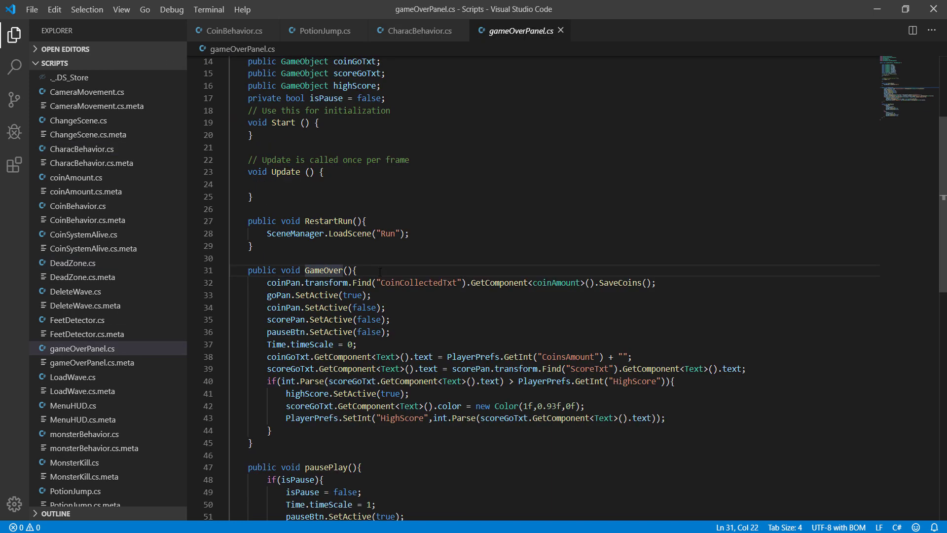
click(380, 269)
key(Return)
text(GameObject.Find("PotionSound").GetComponent<AudioSource>().Play(0);)
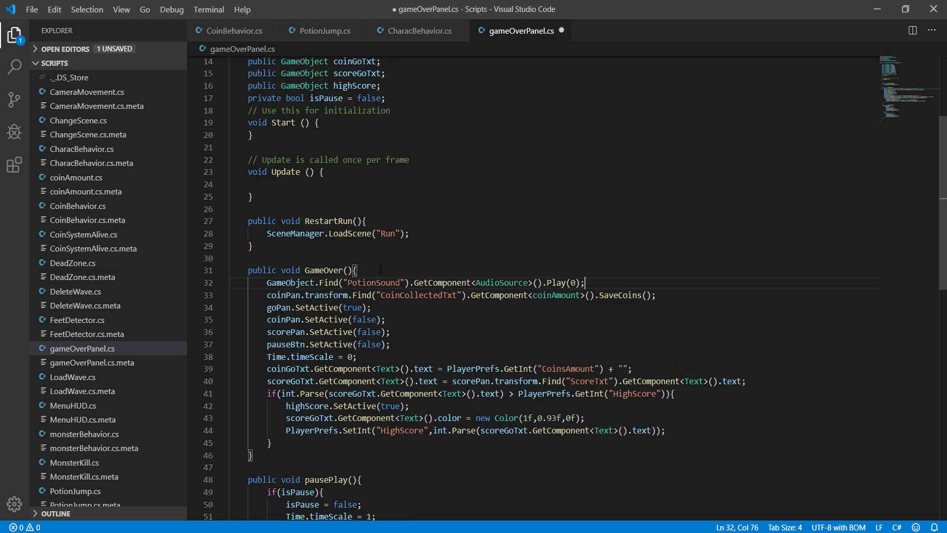
double_click(374, 282)
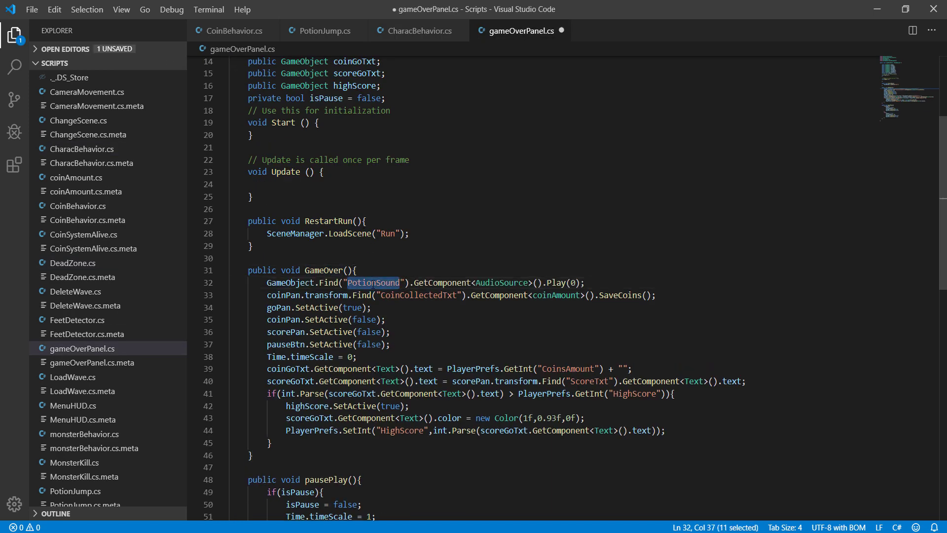
text(Lose)
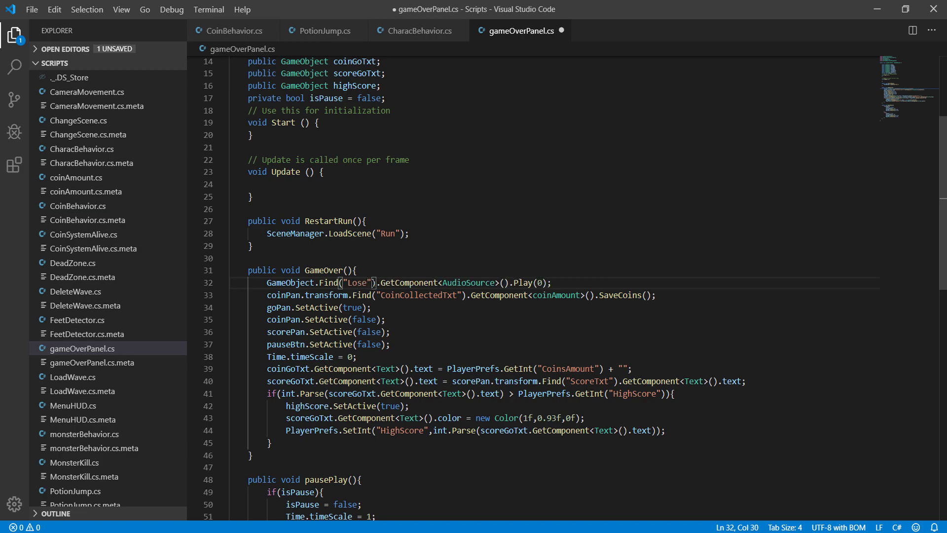
text(Sound)
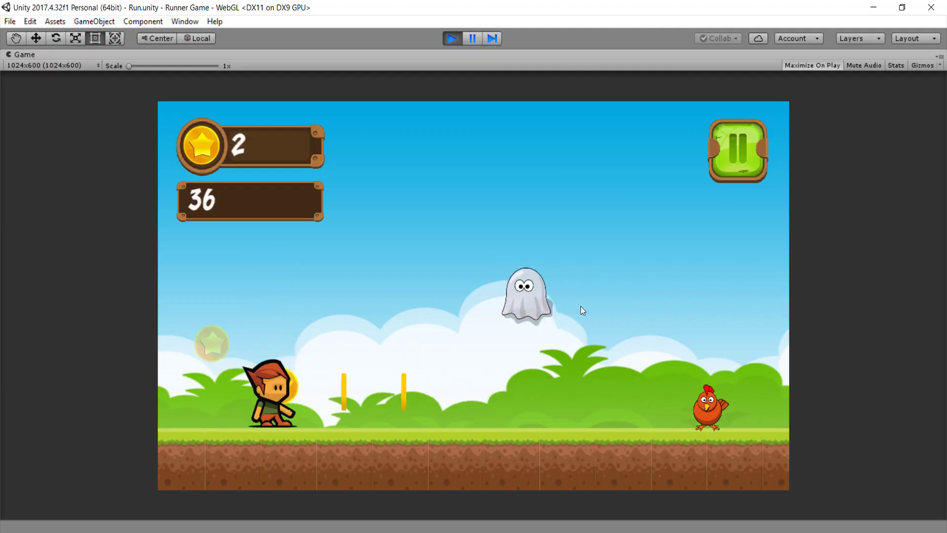
Play-test the Run scene until game over to check the lose sound, return to the main menu, and stop the game.
key(space)
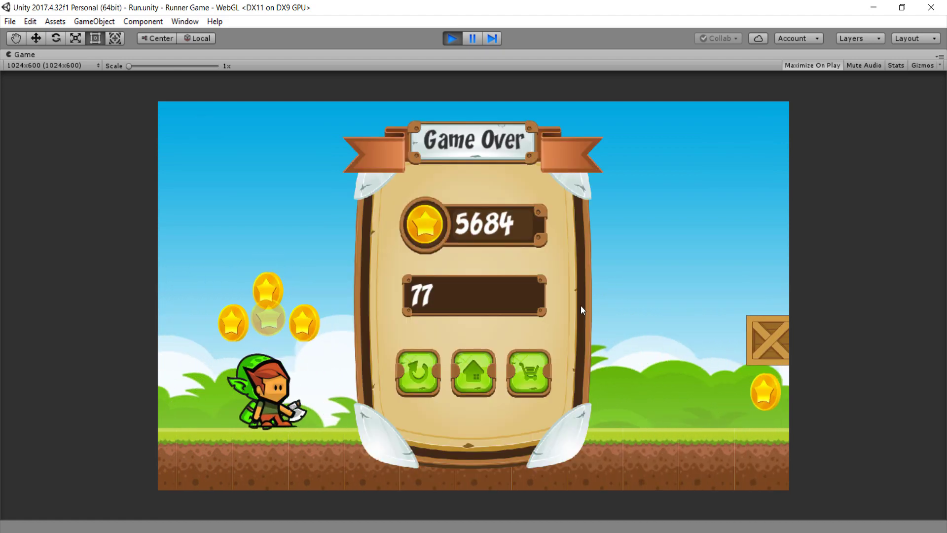
click(483, 370)
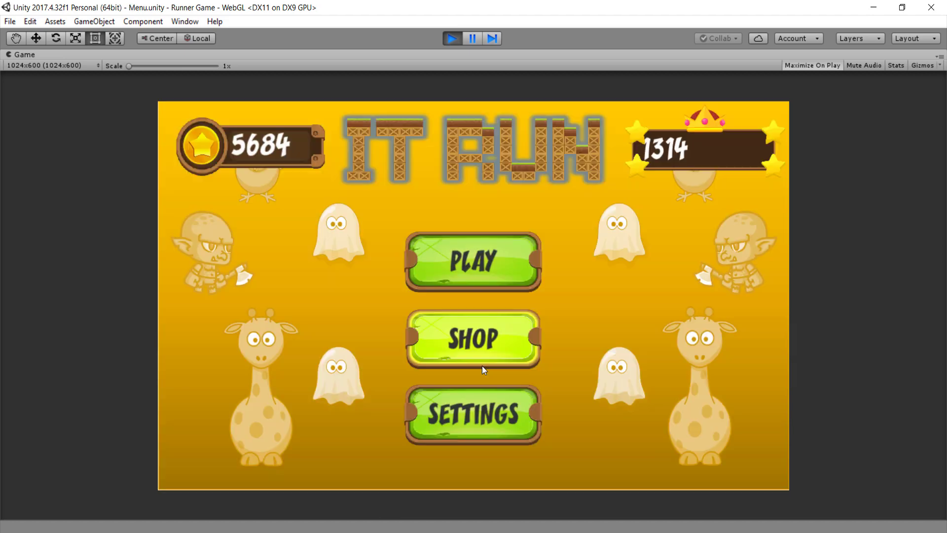
click(451, 38)
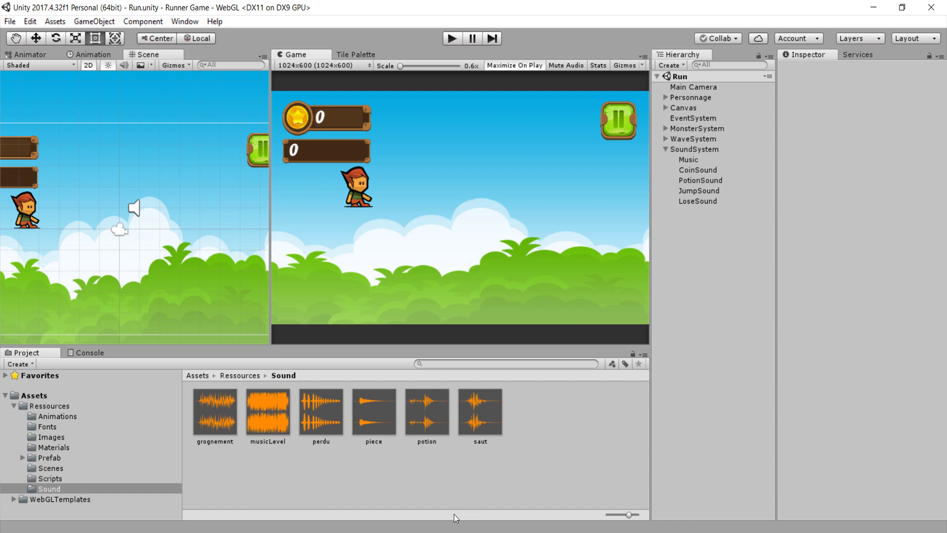
In gameOverPanel.cs in Visual Studio Code, duplicate the LoseSound playback line directly below itself in GameOver().
key(alt+Tab)
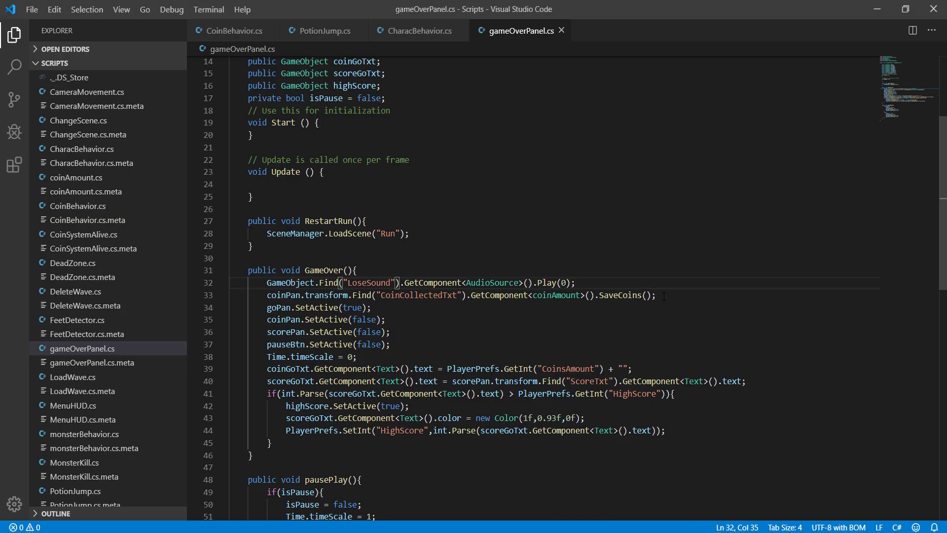
drag(582, 284, 268, 282)
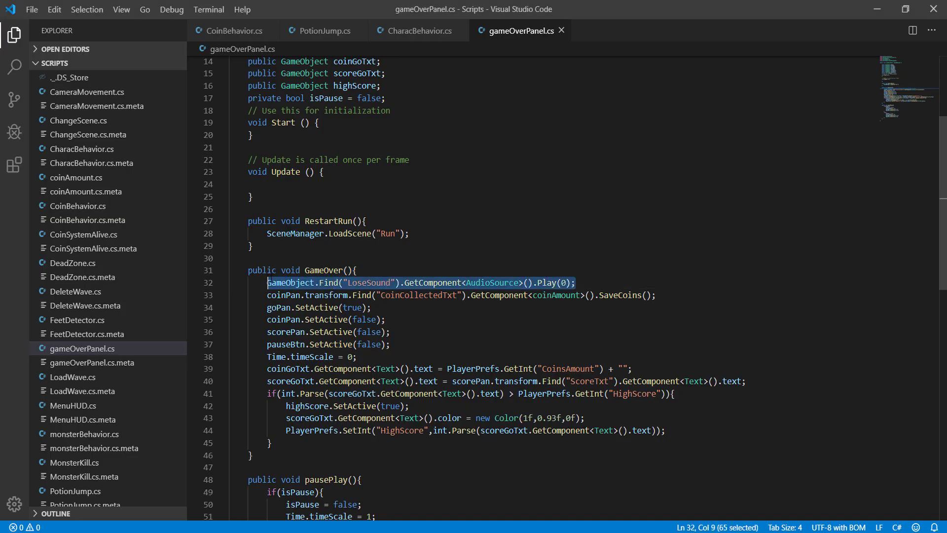
key(ctrl+c)
click(589, 286)
key(Return)
key(ctrl+v)
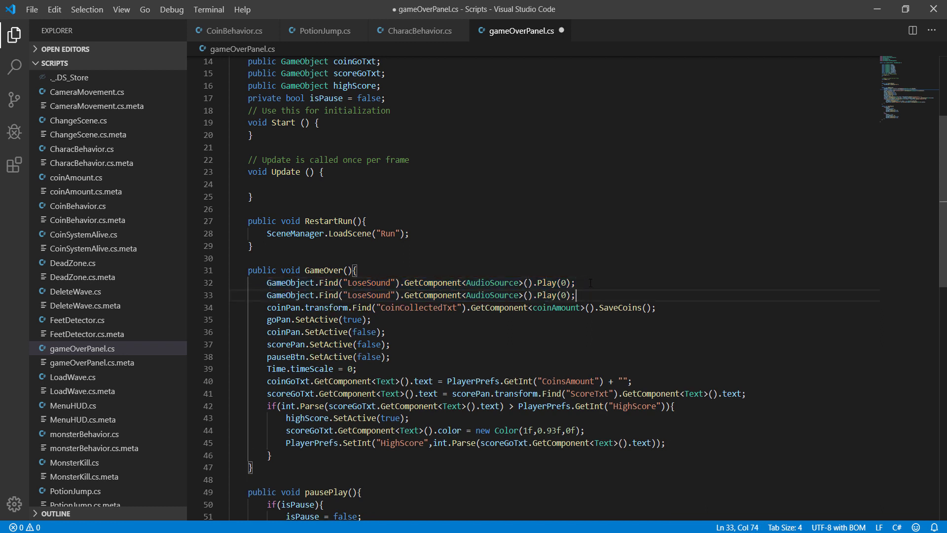
Change the object name in the duplicated GameObject.Find line of GameOver() to "Music".
double_click(364, 295)
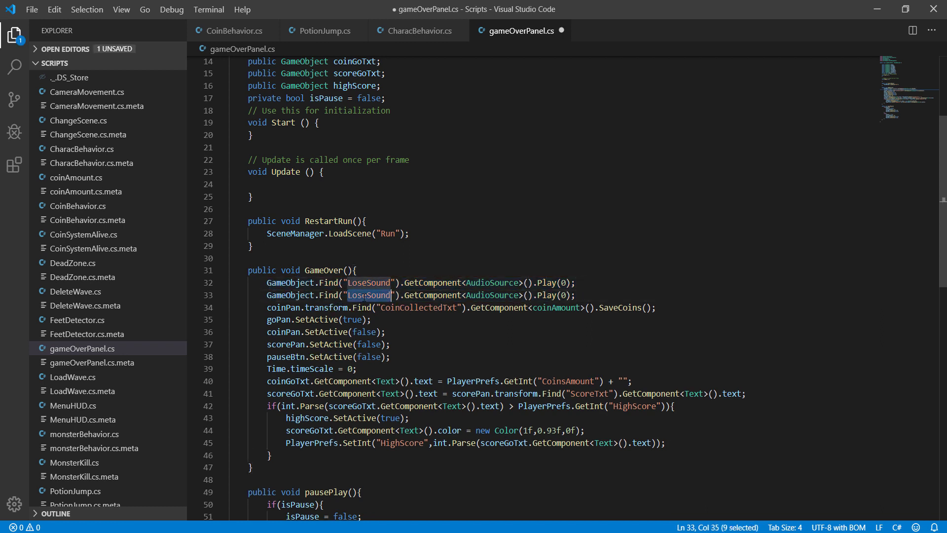
text(Music)
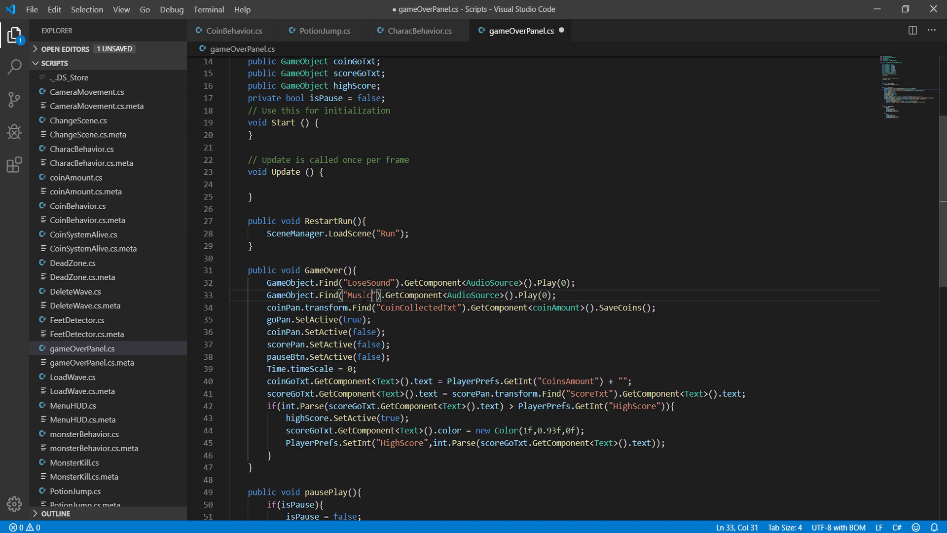
text(Sound)
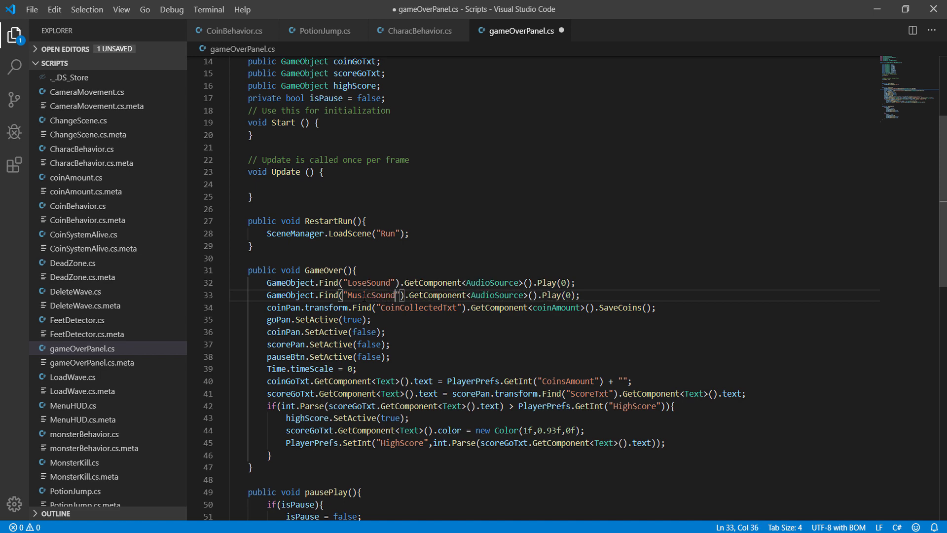
key(ctrl+s)
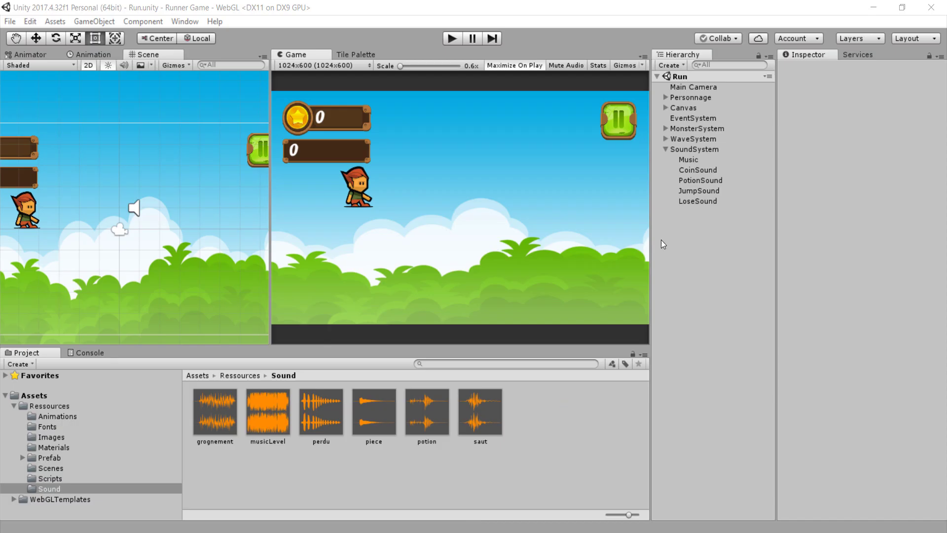
key(alt+Tab)
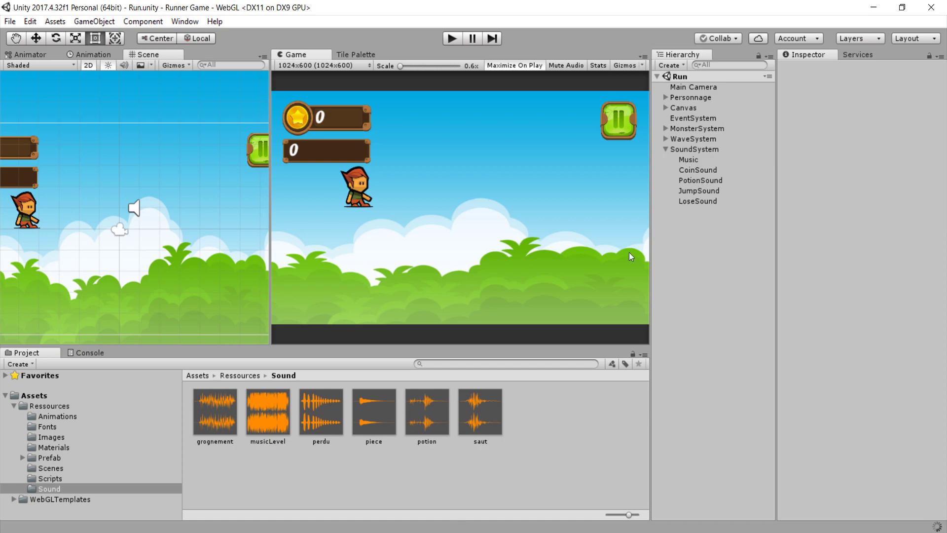
key(alt+Tab)
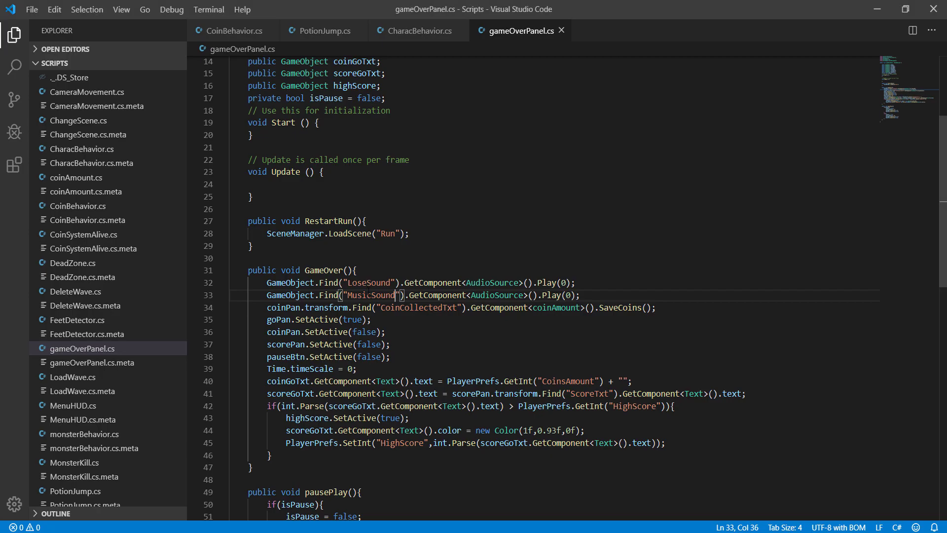
drag(395, 295, 373, 295)
key(BackSpace)
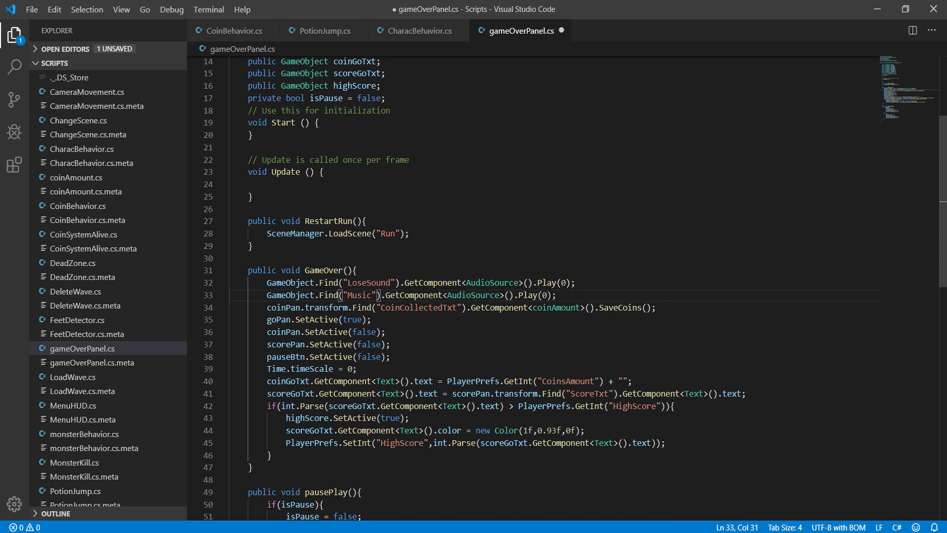
Replace Play(0) with Stop() in the Music line of GameOver() and save the script.
drag(547, 295, 539, 295)
key(BackSpace)
key(Delete)
key(BackSpace)
key(BackSpace)
key(BackSpace)
key(BackSpace)
text(Stop())
key(ctrl+s)
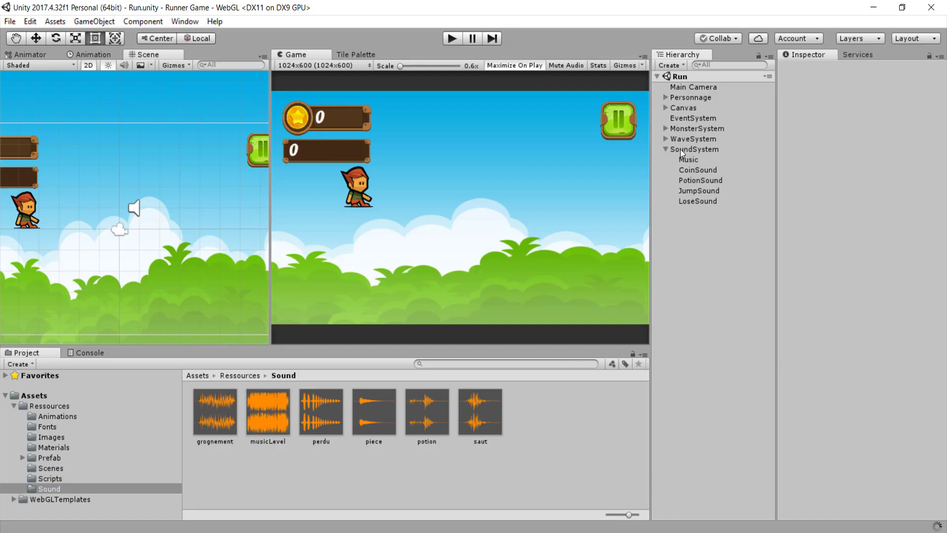
In Unity, add an audio source under SoundSystem and name it MonsterSound.
click(680, 149)
right_click(680, 149)
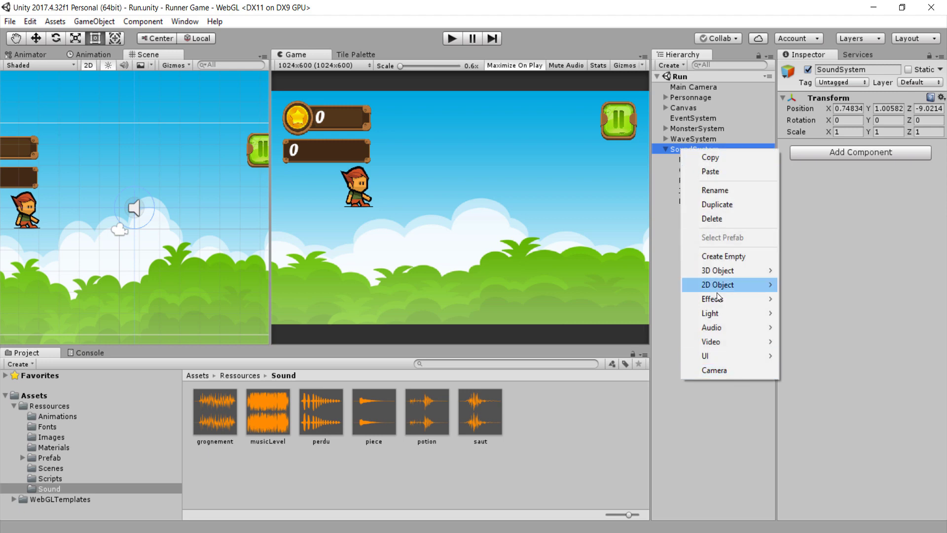
mouse_move(718, 329)
click(796, 329)
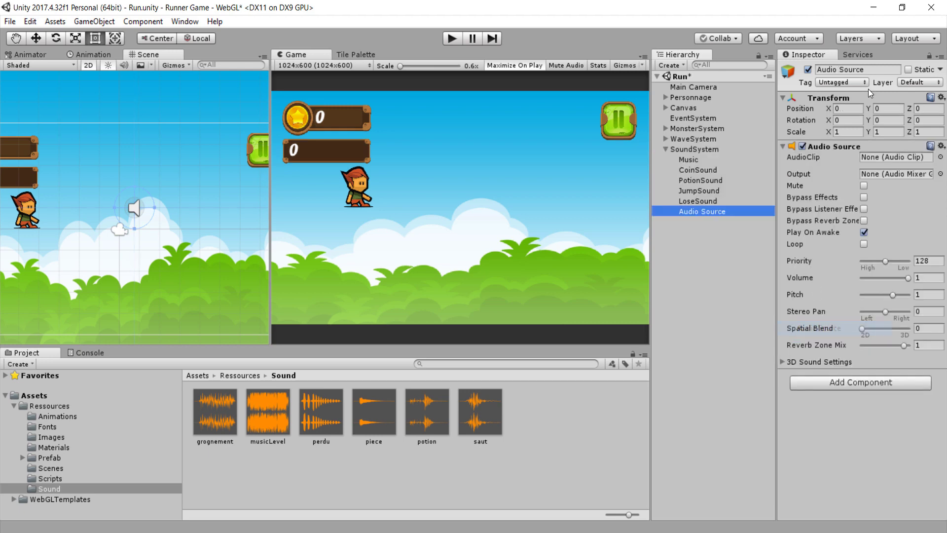
click(871, 71)
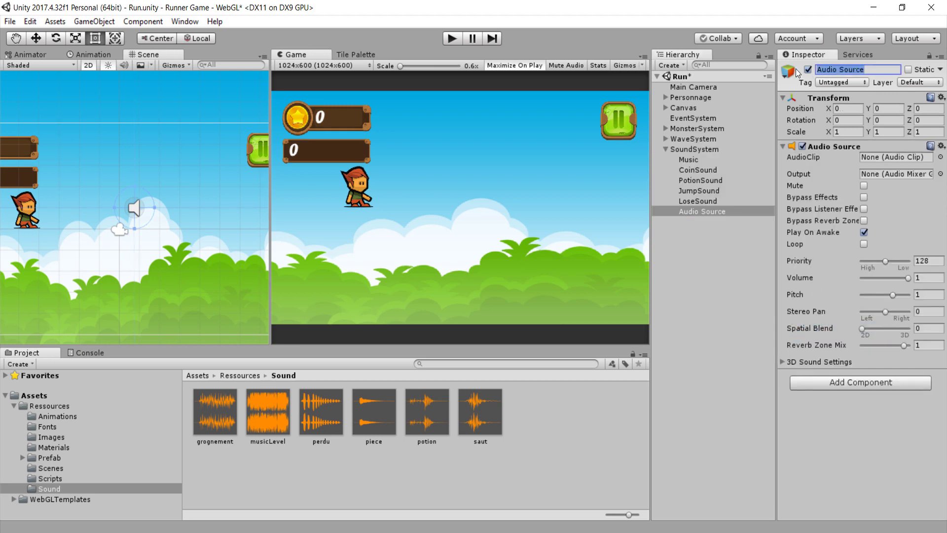
text(MonsterSound)
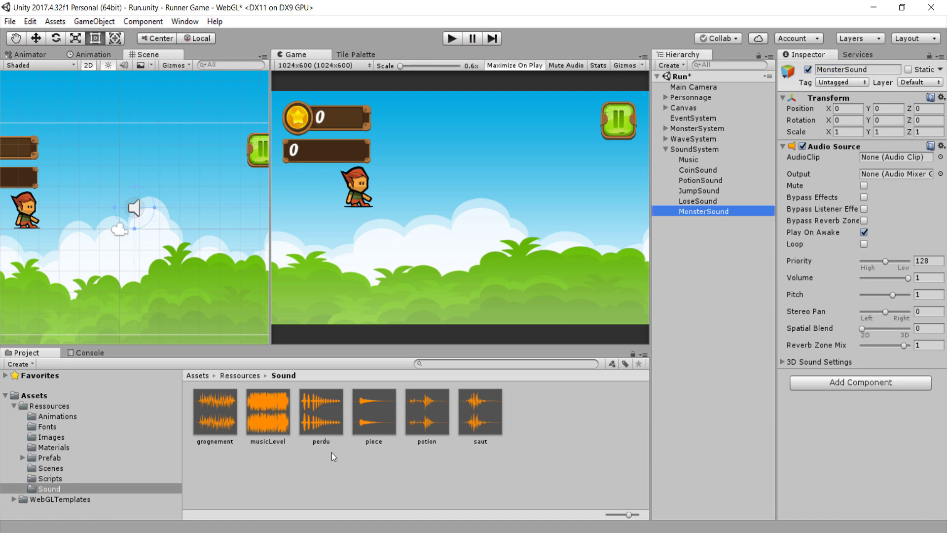
Assign the grognement clip to MonsterSound, disable Play On Awake, and save the scene.
drag(209, 425, 906, 161)
click(863, 232)
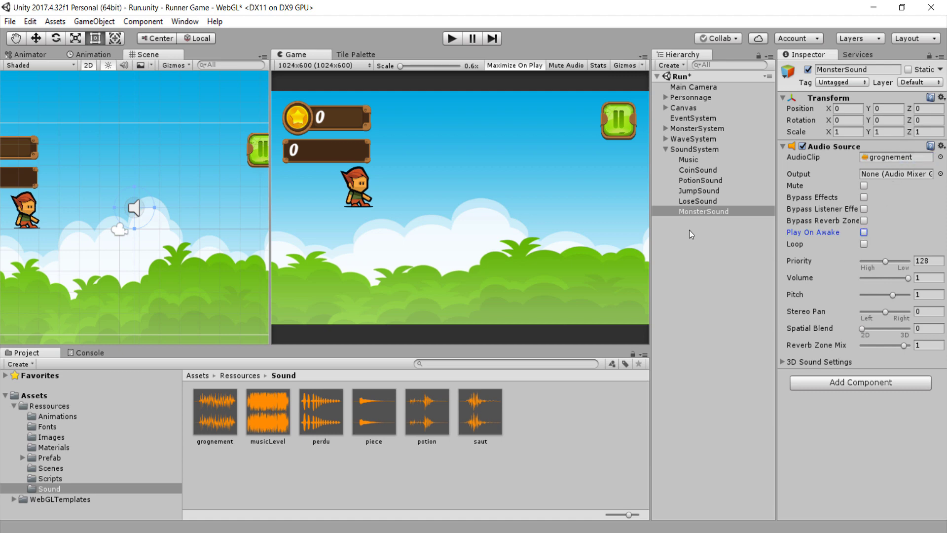
key(ctrl+s)
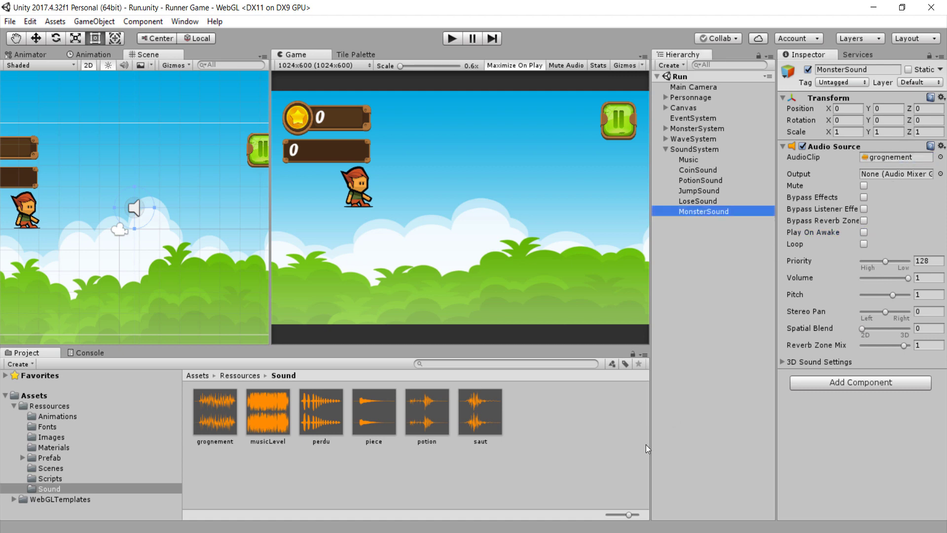
In monsterBehavior.cs in Visual Studio Code, insert GameObject.Find("MonsterSound").GetComponent<AudioSource>().Play(0); as the first line of GoCloser().
key(alt+Tab)
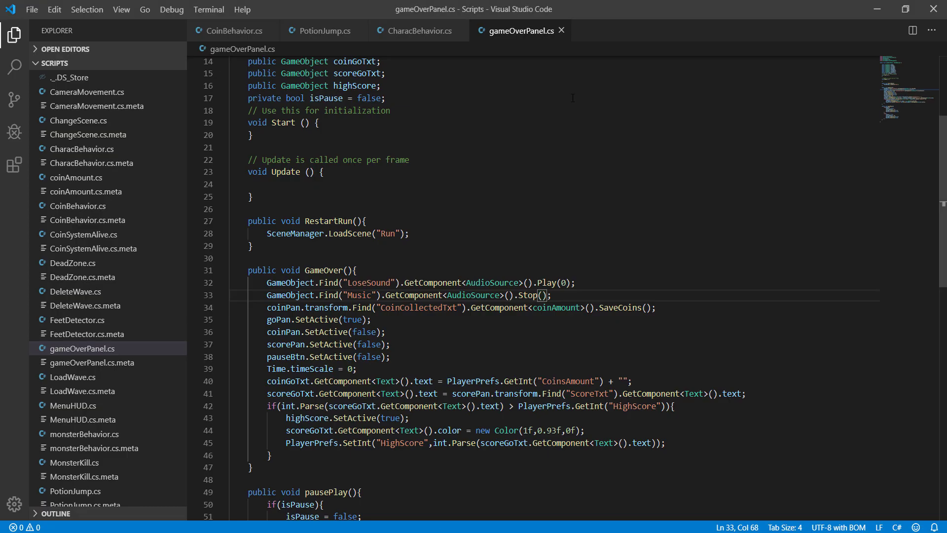
scroll(117, 237, down, 4)
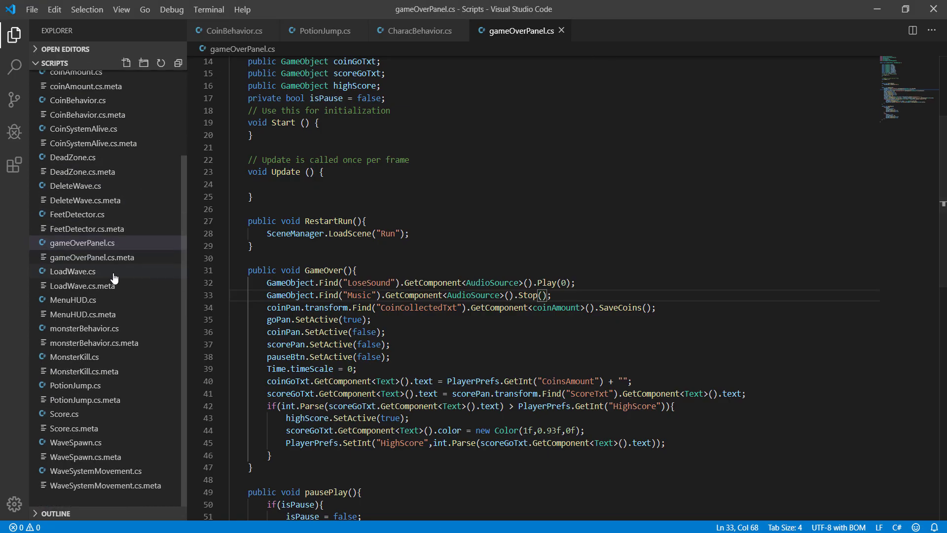
click(84, 329)
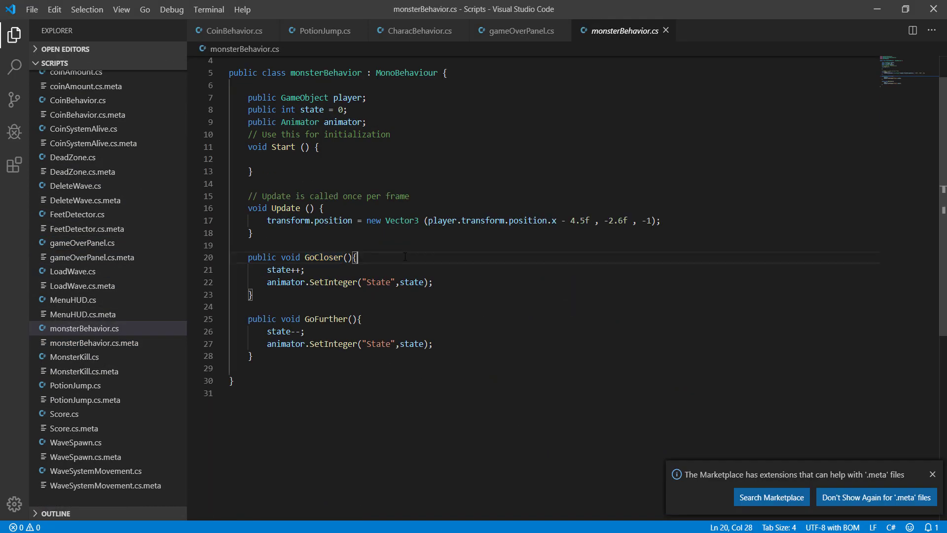
key(Return)
key(ctrl+v)
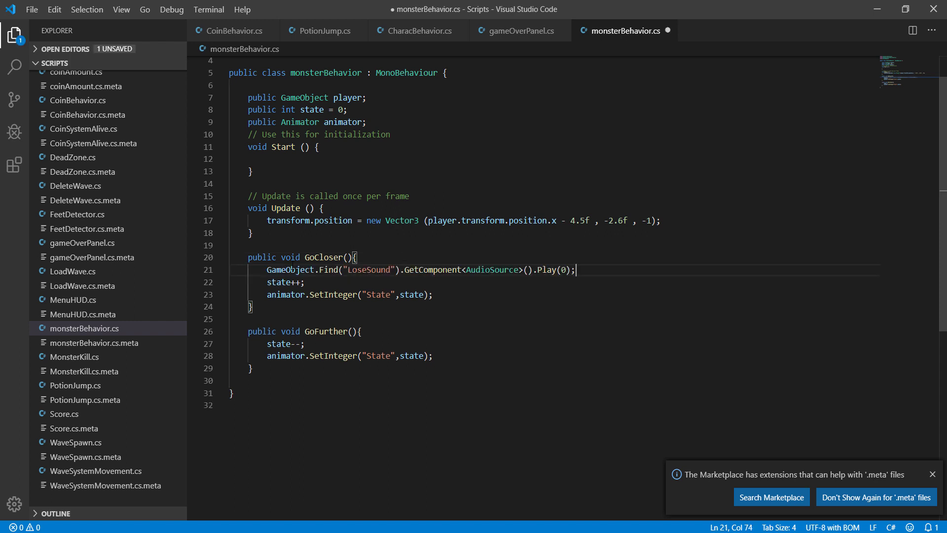
double_click(371, 270)
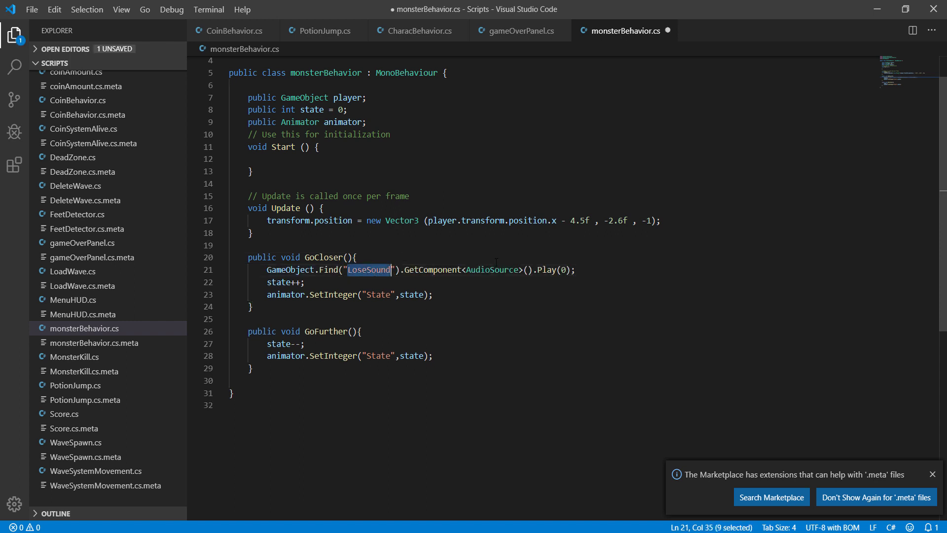
key(BackSpace)
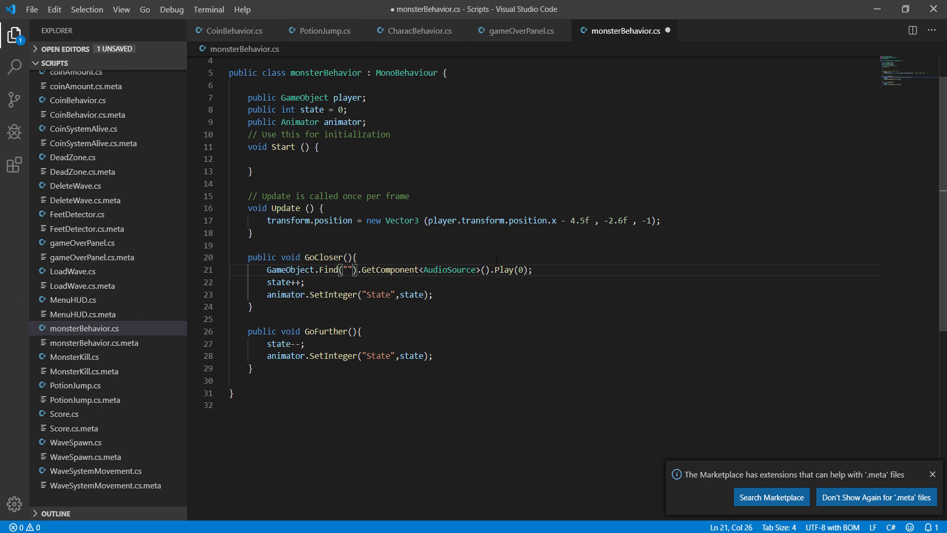
text(MionsterSo)
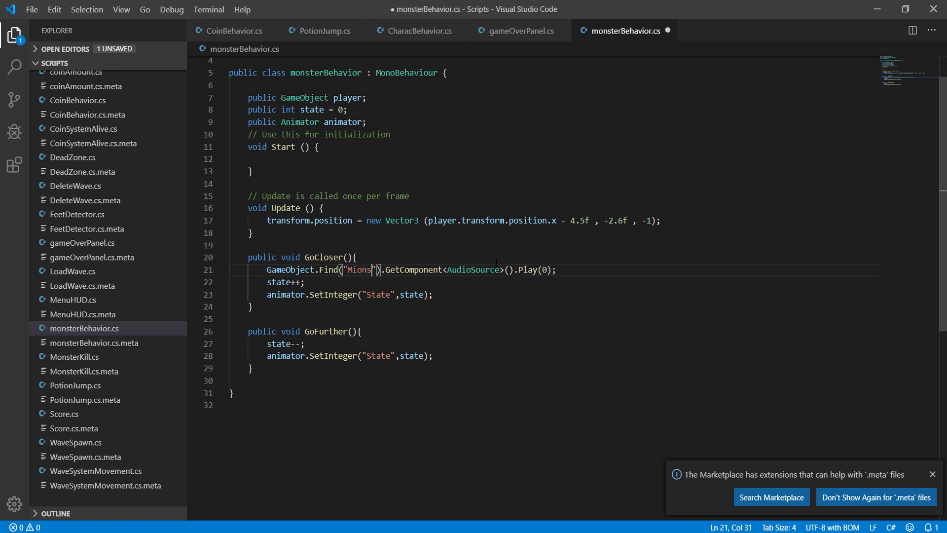
text(und)
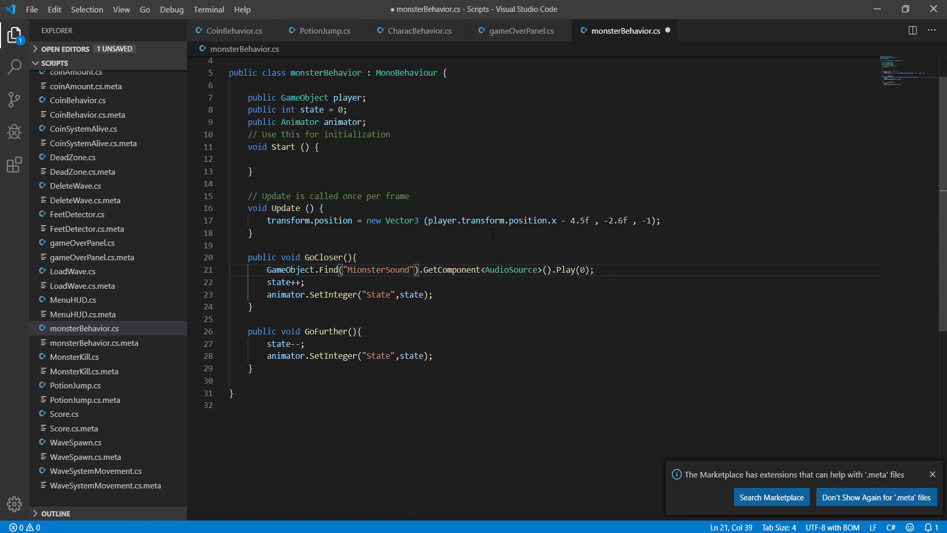
click(356, 269)
key(BackSpace)
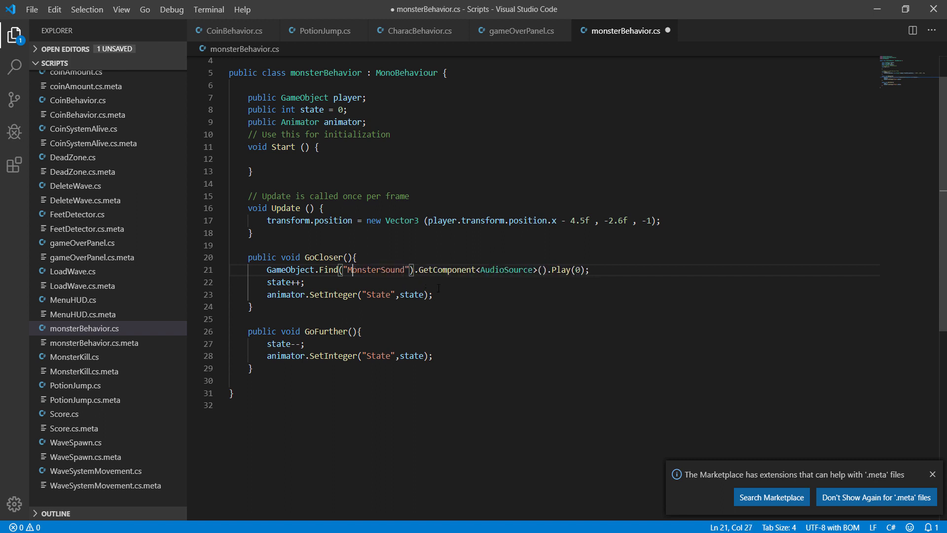
Duplicate the MonsterSound line below itself in GoCloser() and change the copy's object name to "Music".
drag(589, 269, 267, 269)
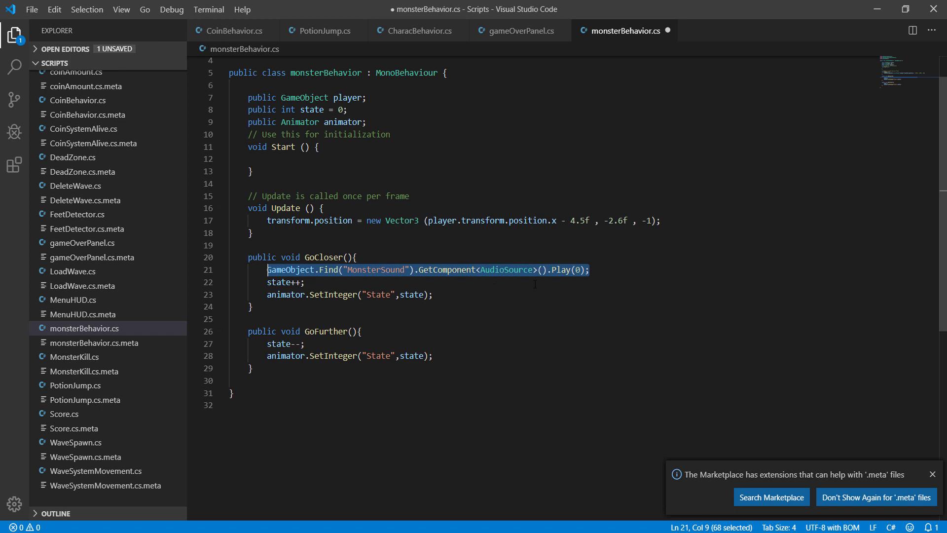
key(ctrl+c)
click(596, 270)
key(Return)
key(ctrl+v)
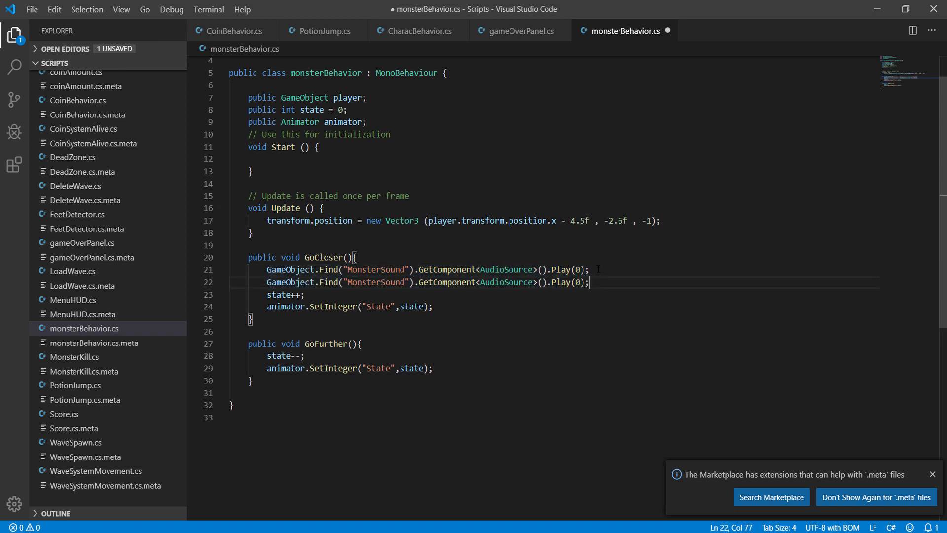
double_click(366, 285)
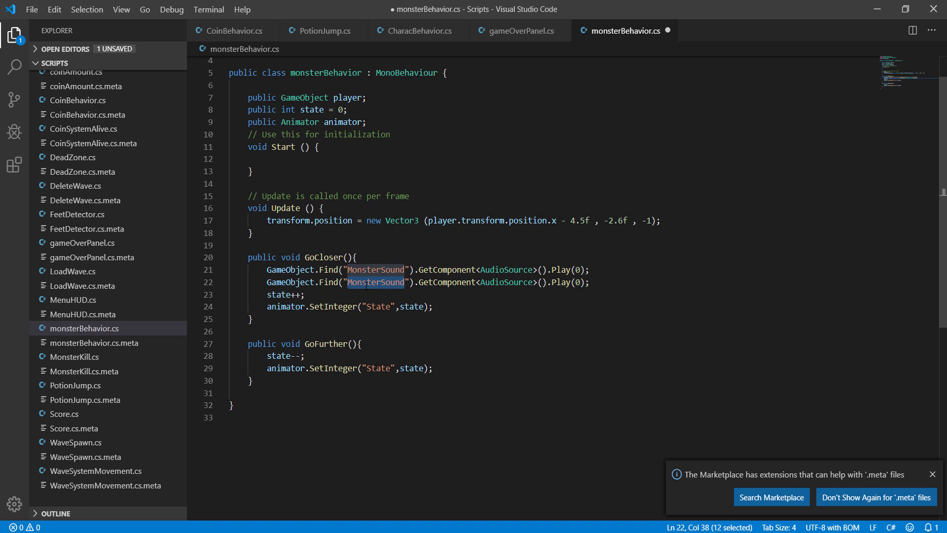
text(Music)
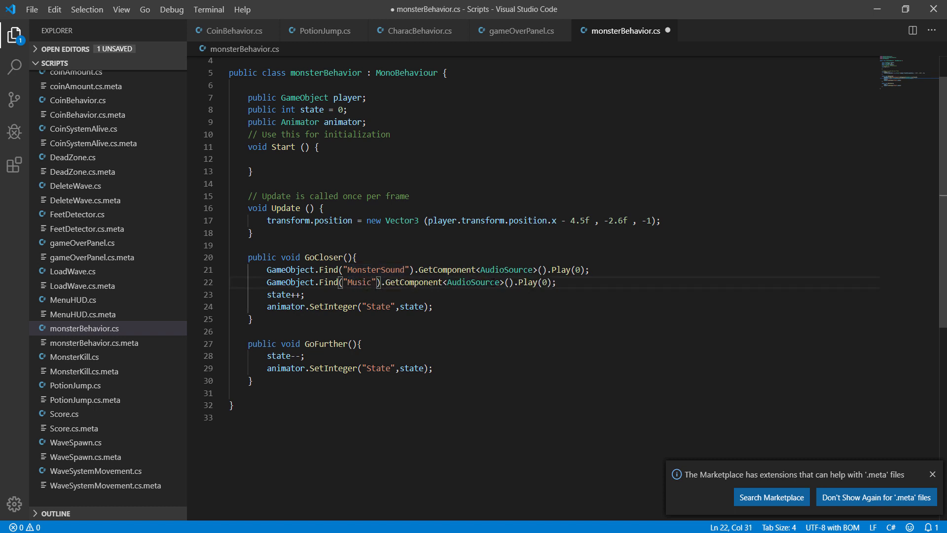
Replace Play(0) with pitch = 1.45f in the Music line of GoCloser() and save the script.
drag(553, 283, 518, 282)
text(pitch)
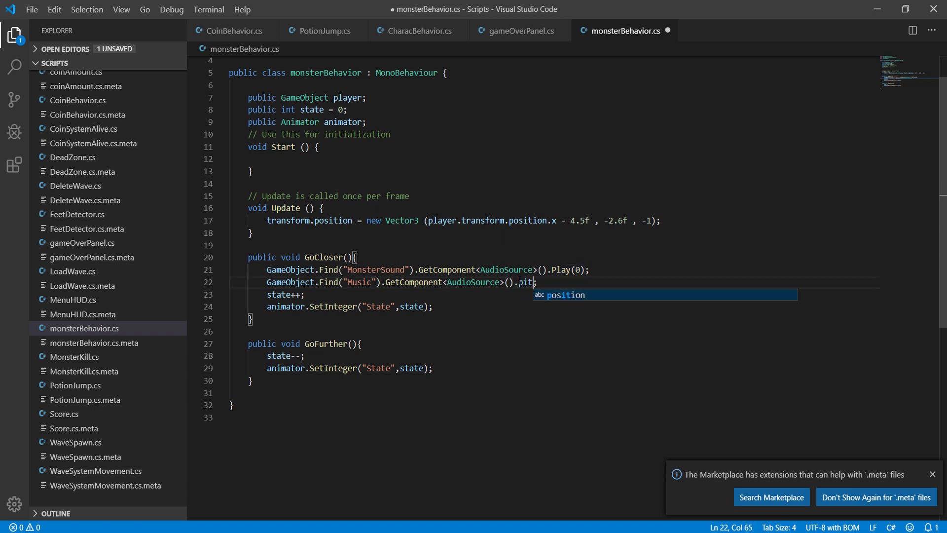
text( =)
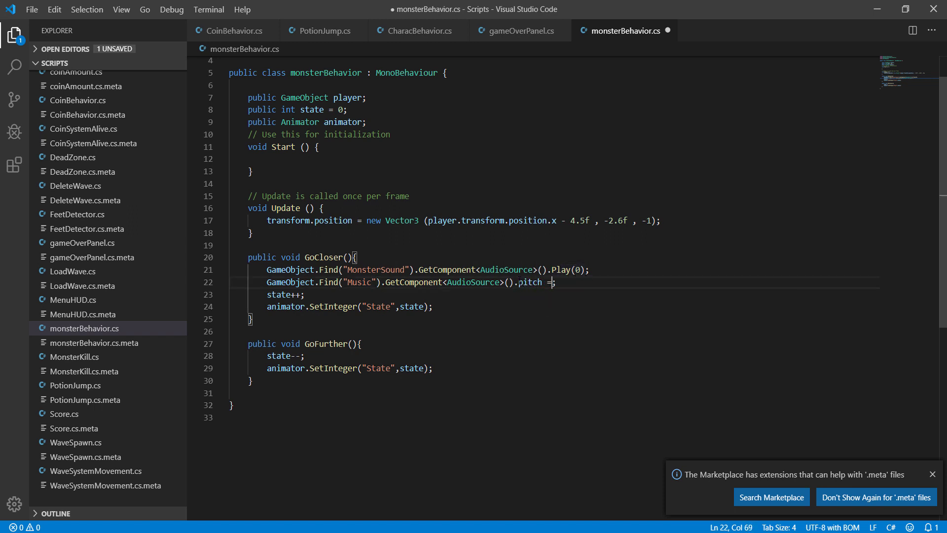
text( 1.30)
text(f)
key(Left)
key(BackSpace)
key(BackSpace)
text(45)
key(ctrl+s)
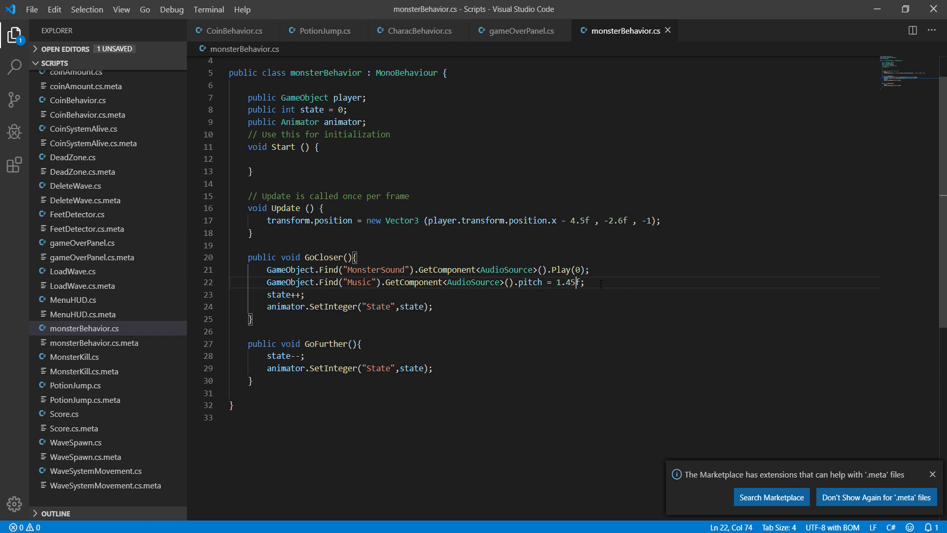
Copy the Music pitch line from GoCloser() and insert it as the first line of GoFurther().
drag(590, 282, 268, 283)
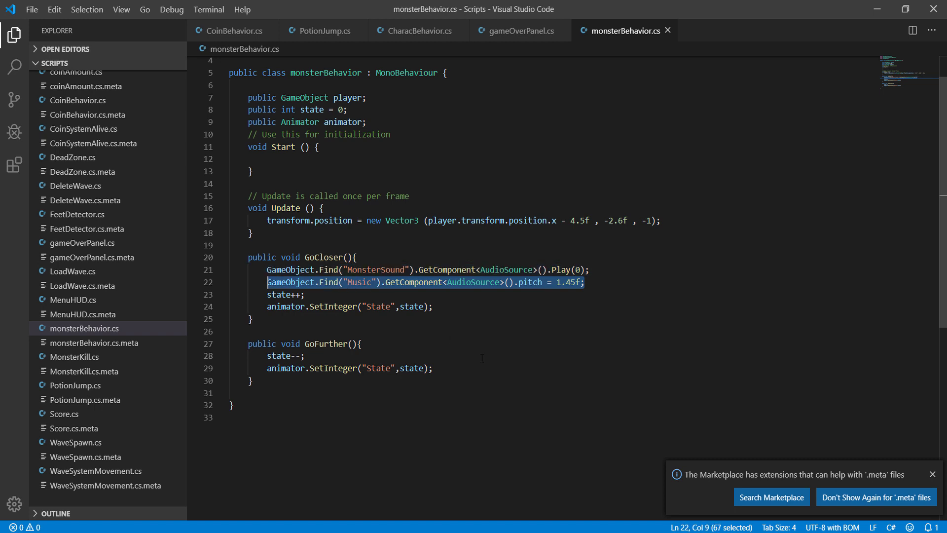
click(390, 346)
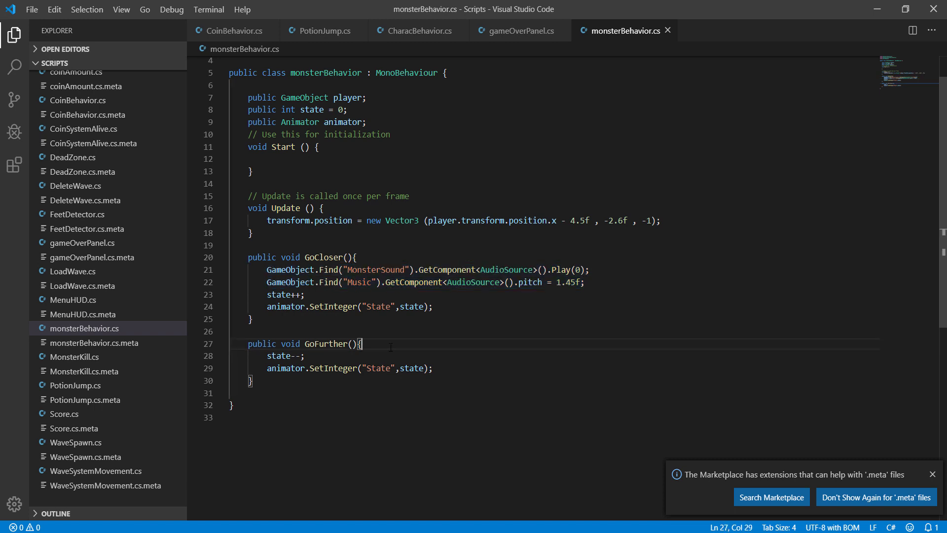
click(374, 355)
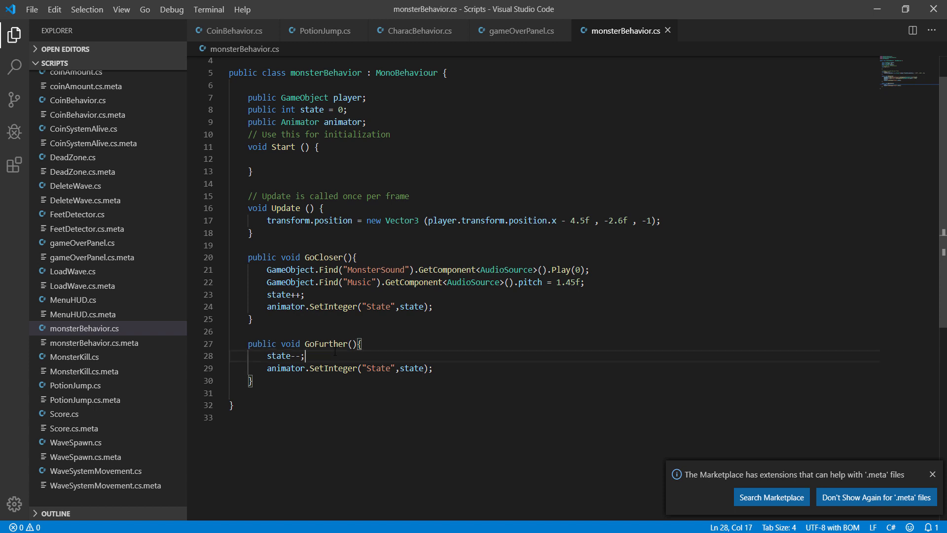
drag(343, 342, 338, 342)
click(340, 343)
click(378, 343)
key(Return)
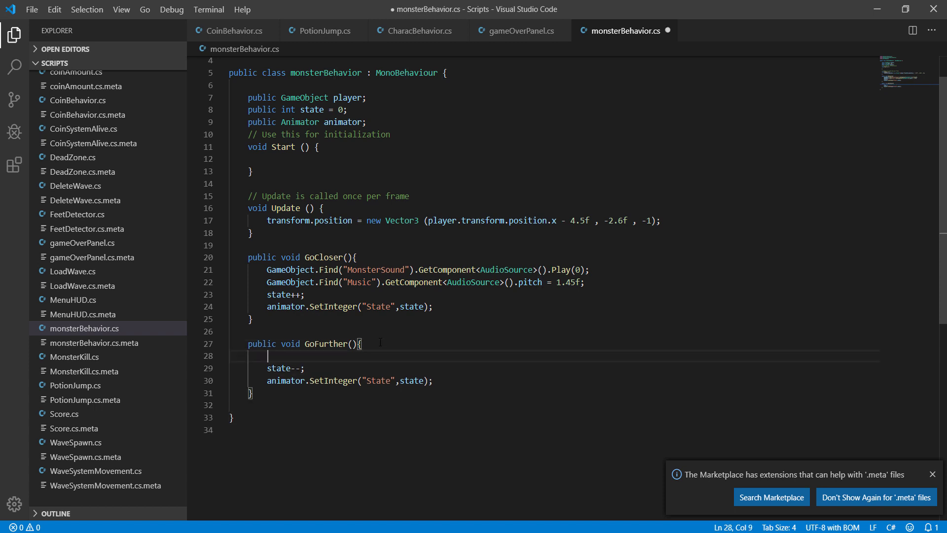
key(ctrl+v)
Set the Music pitch in GoFurther() to 1.30f and save the script.
click(576, 356)
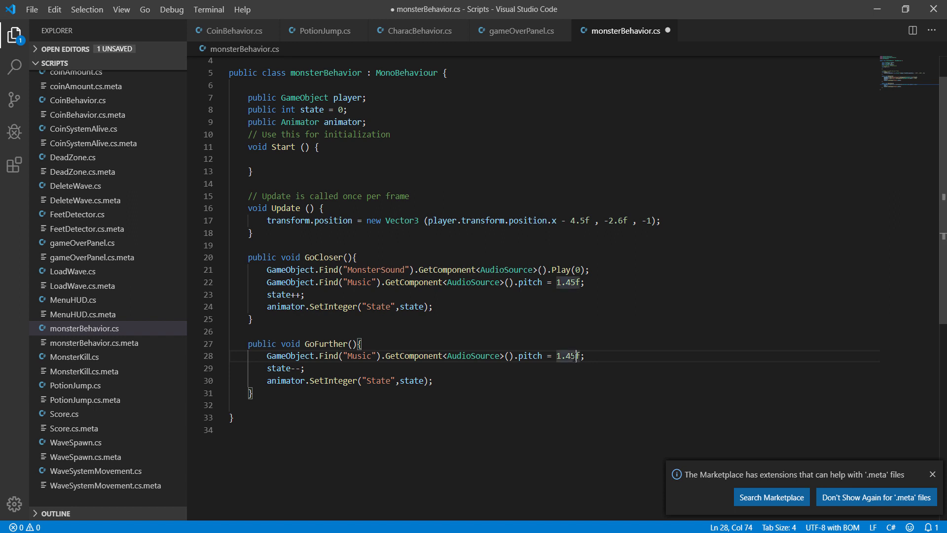
key(BackSpace)
key(BackSpace)
text(30)
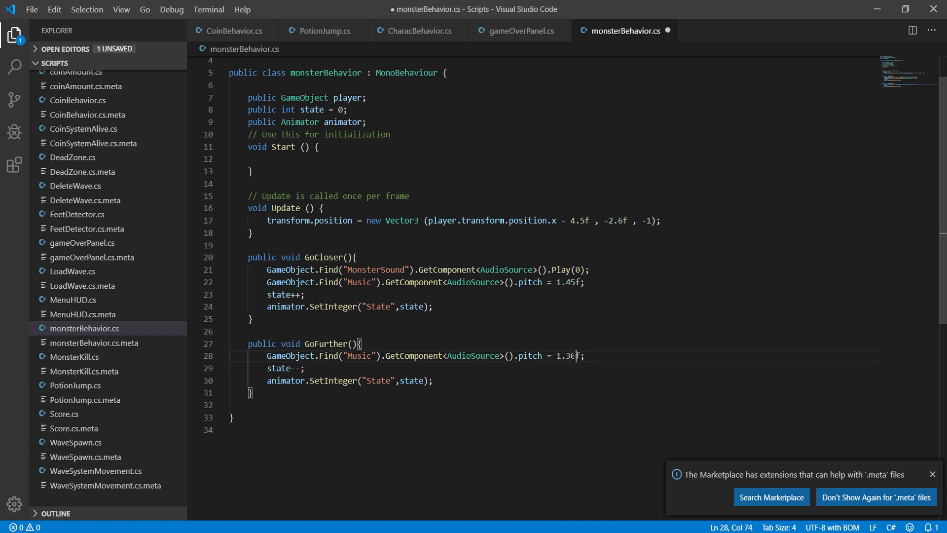
key(ctrl+s)
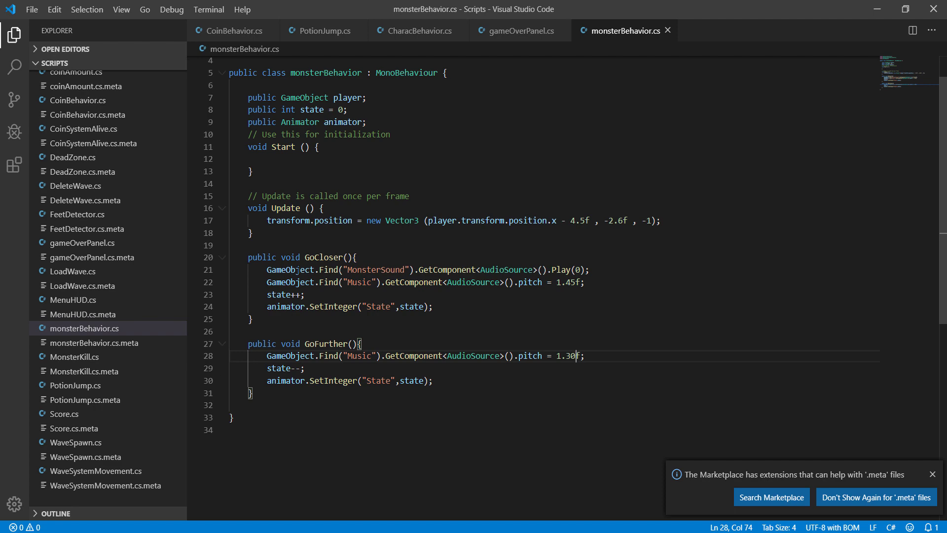
Switch to Unity, play-test the Run scene by jumping through the obstacles, go from Game Over to the home menu, and stop playing.
key(alt+Tab)
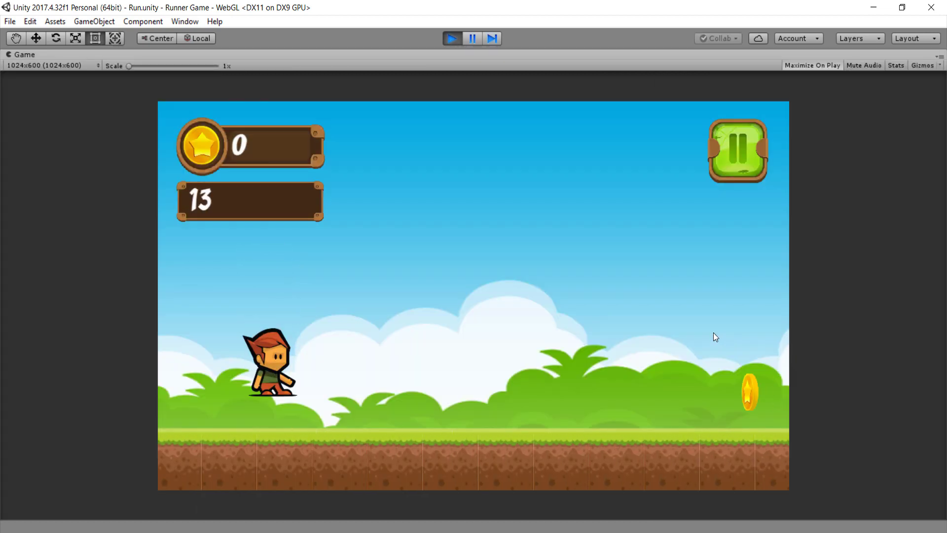
key(space)
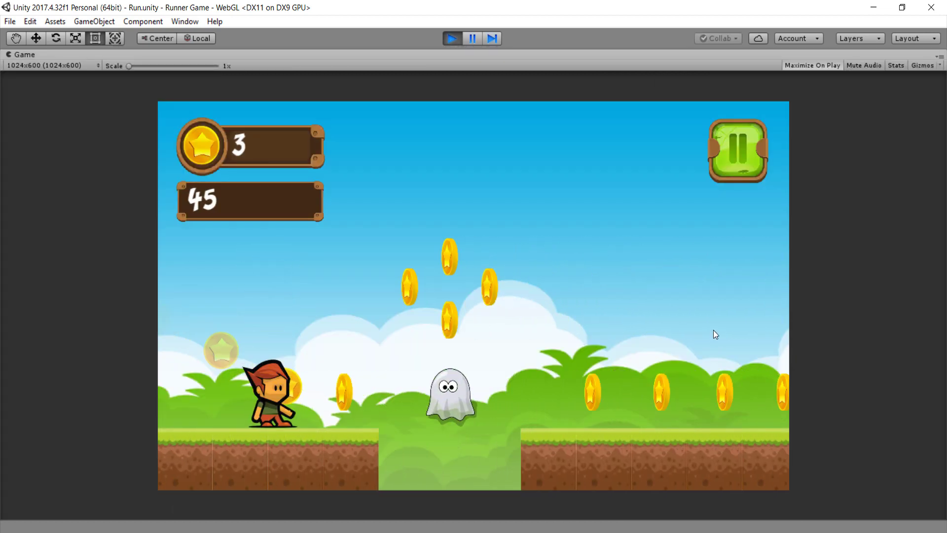
key(space)
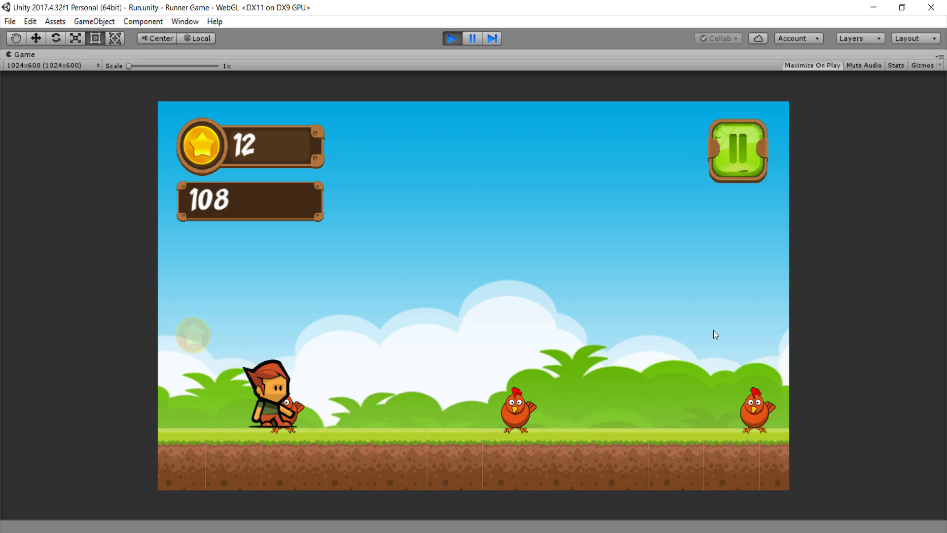
key(space)
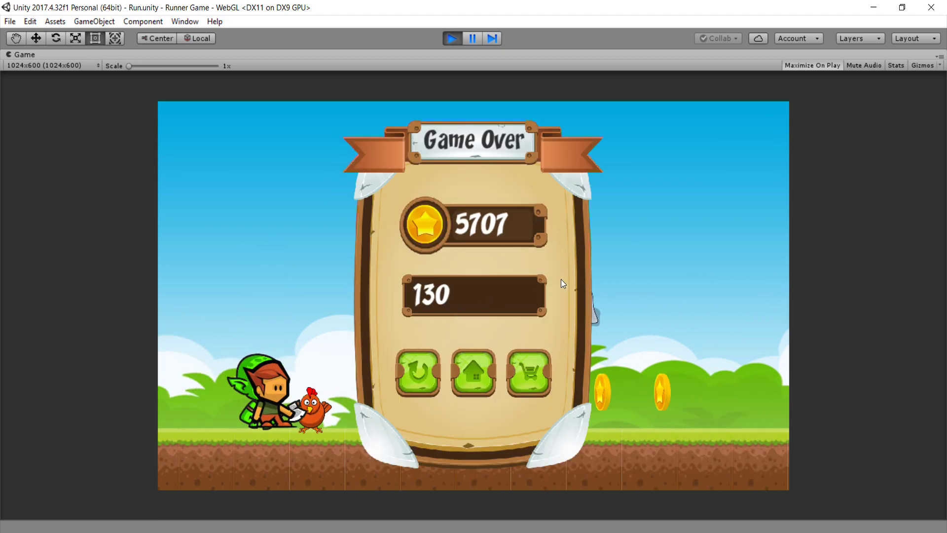
click(488, 367)
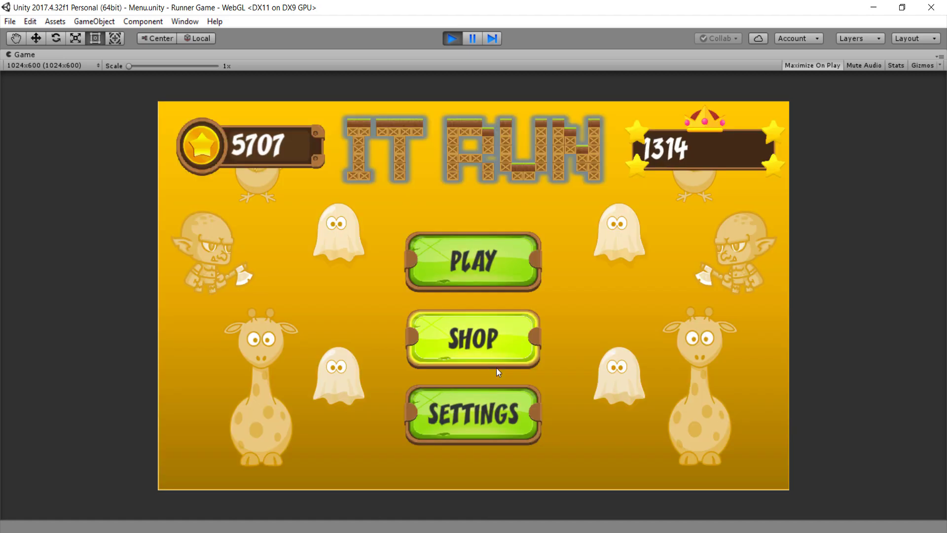
key(ctrl+p)
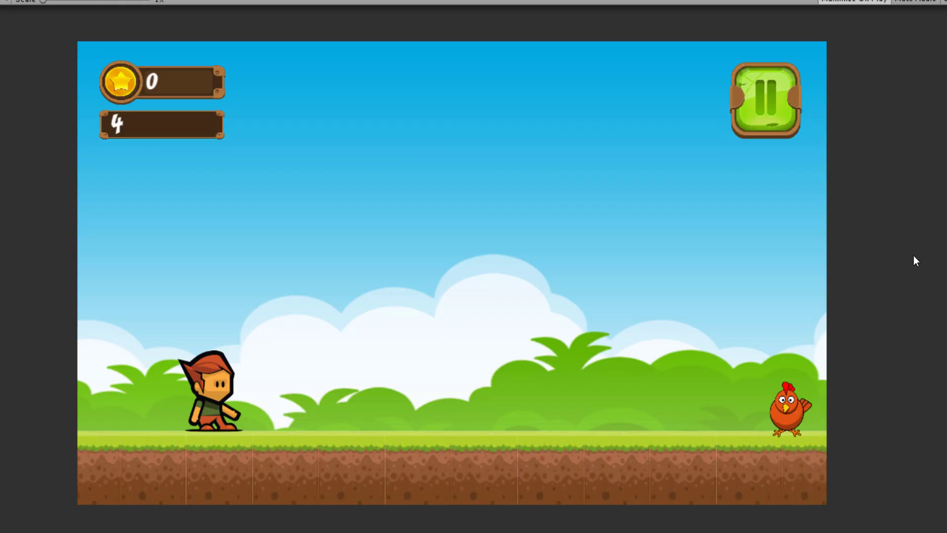
Play another run, jumping over enemies and onto crates while collecting coins, to check the sounds during play.
key(space)
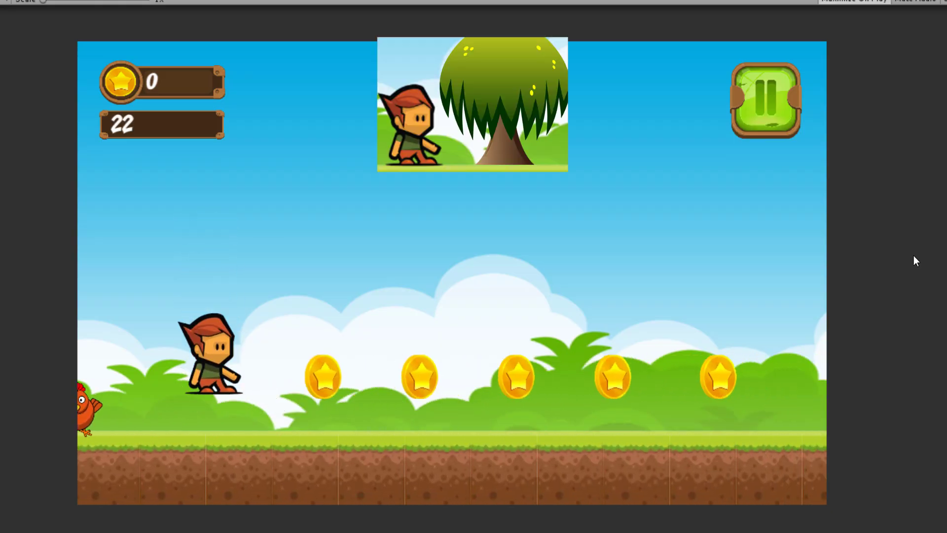
key(space)
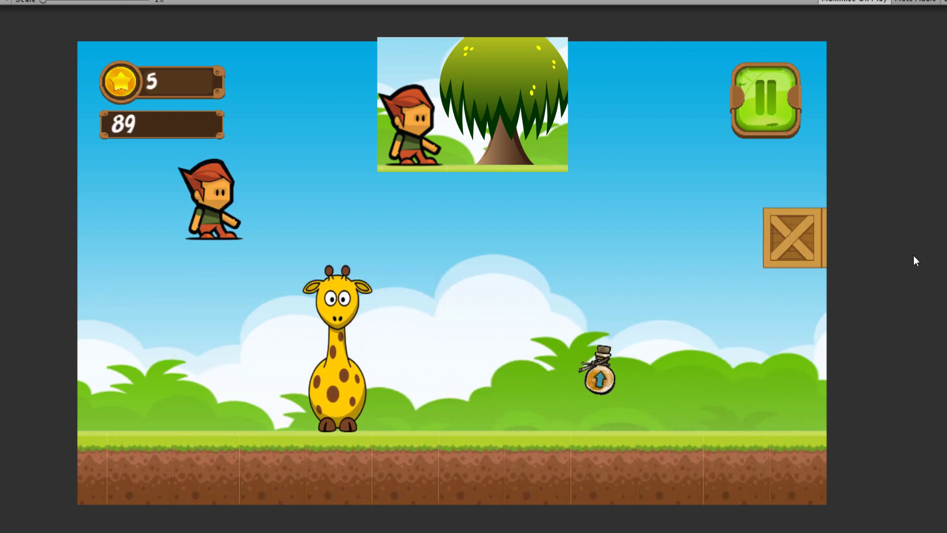
key(space)
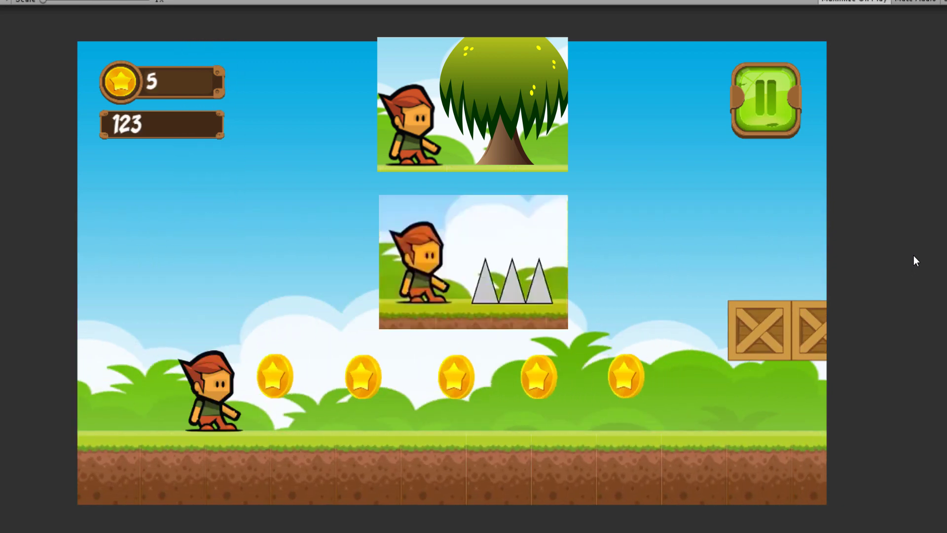
key(space)
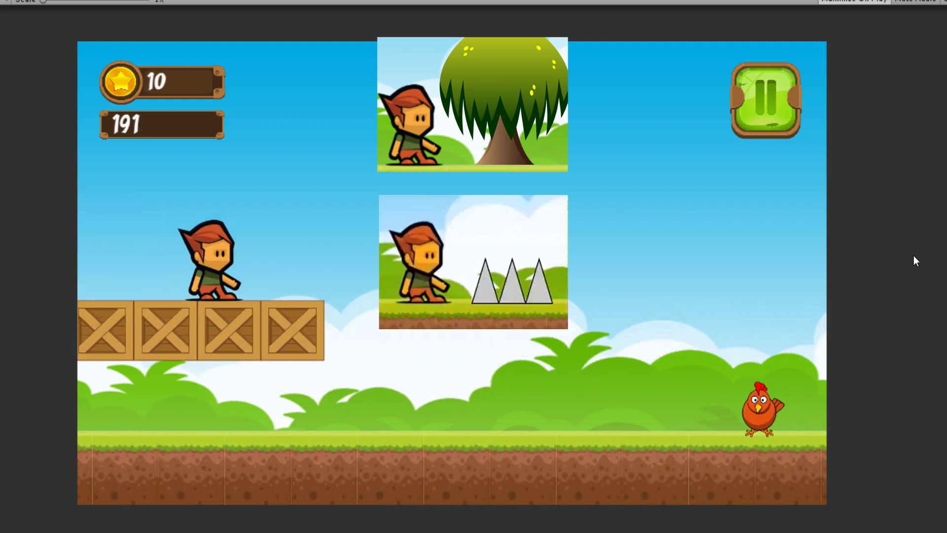
key(space)
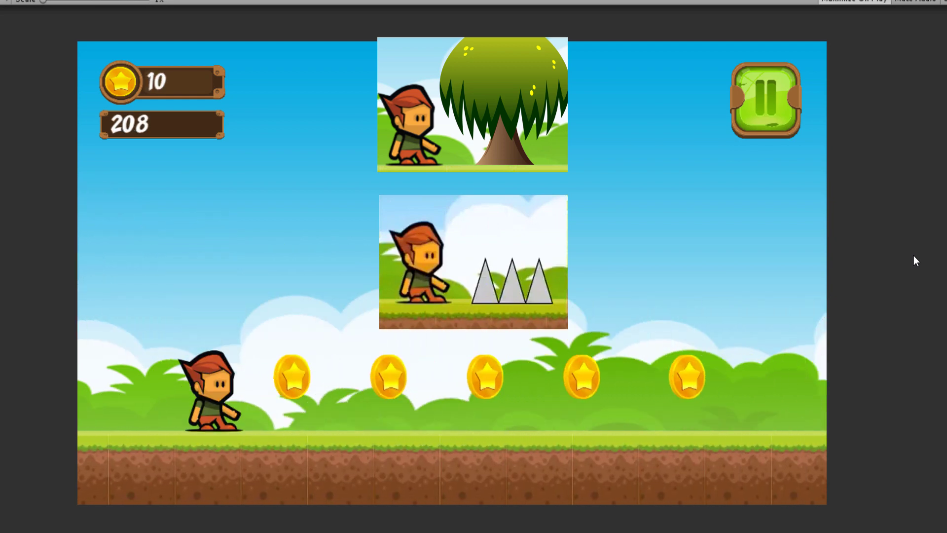
key(space)
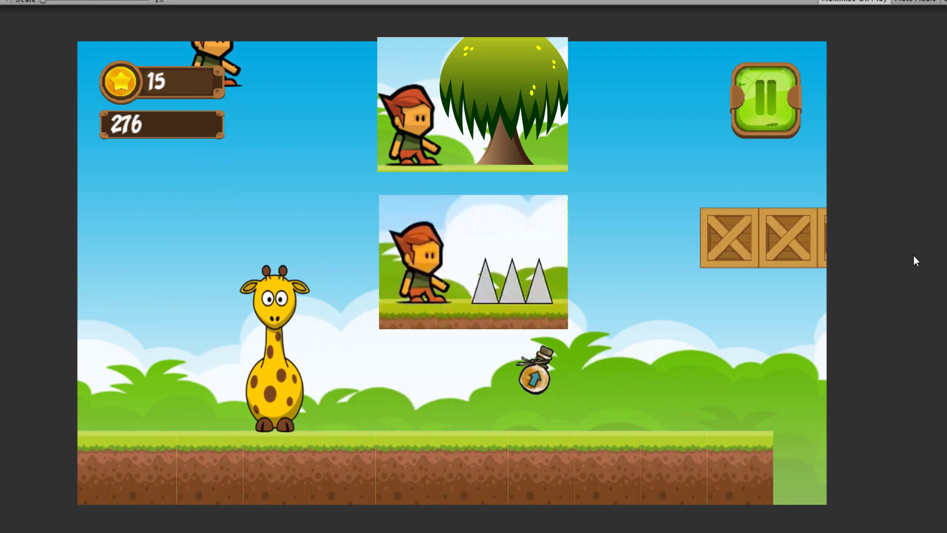
key(space)
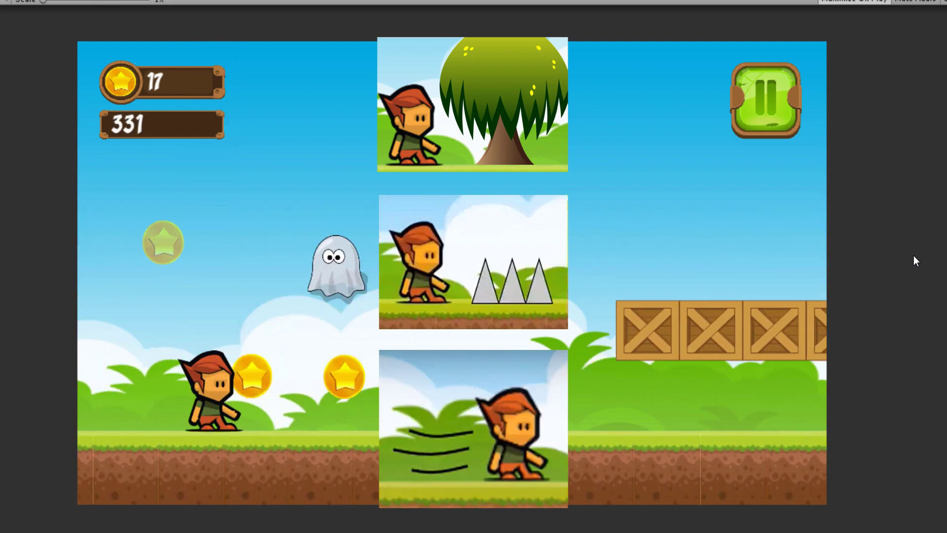
key(space)
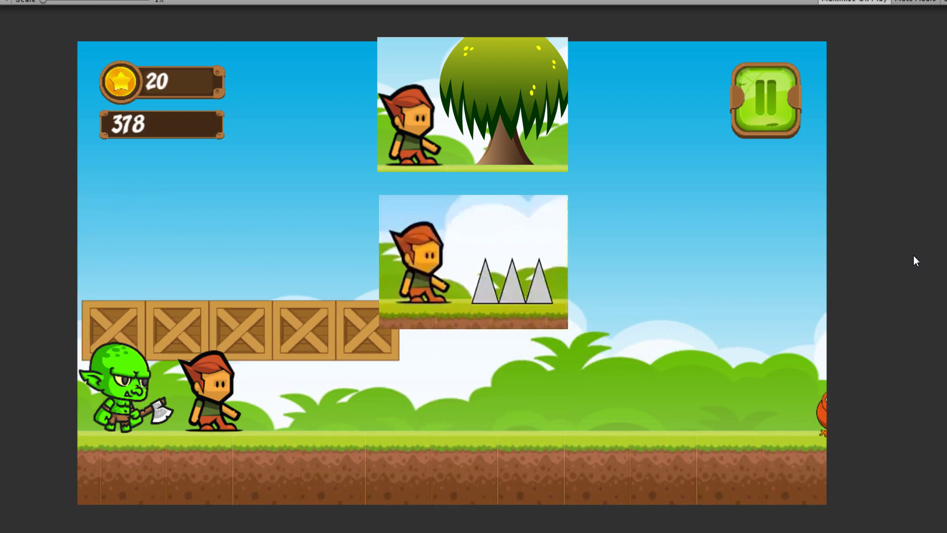